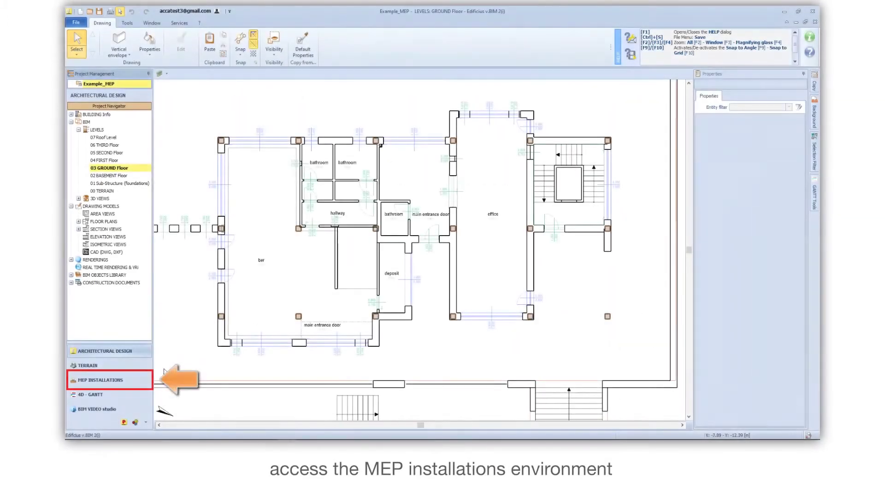
Switch to the MEP INSTALLATIONS environment and expand SYSTEM Data in the Project Navigator
click(105, 381)
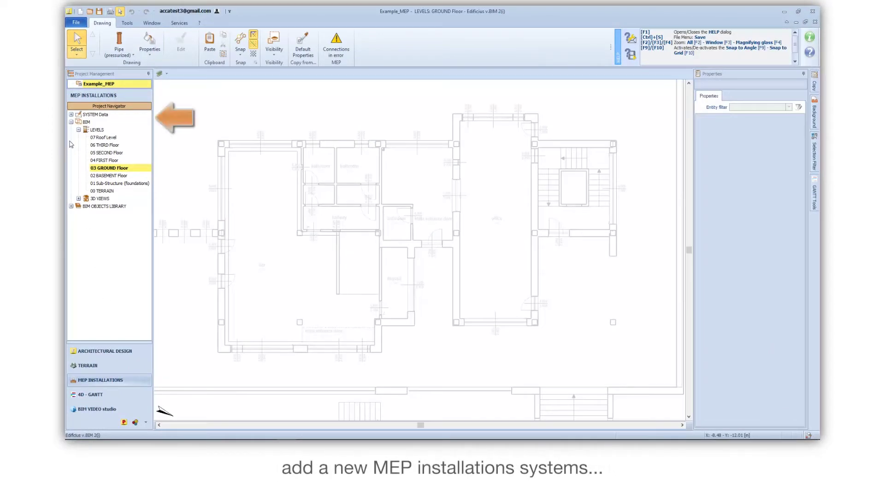
click(71, 114)
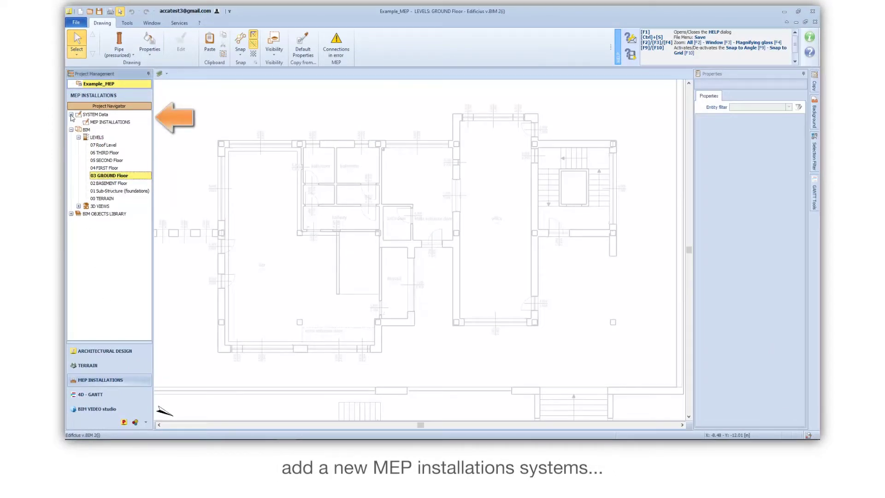
In the MEP INSTALLATIONS list, add a system named 'Ventilation' and choose the HVAC AERAULIC (ventilation) type
click(101, 122)
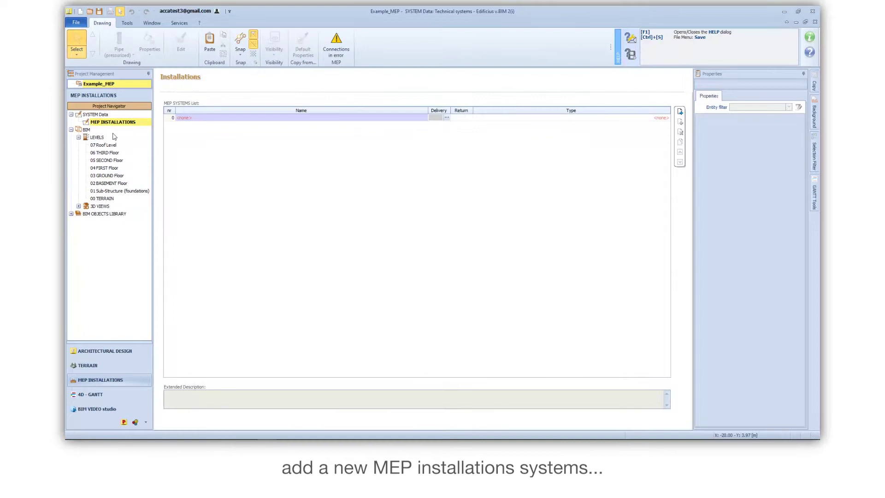
click(680, 111)
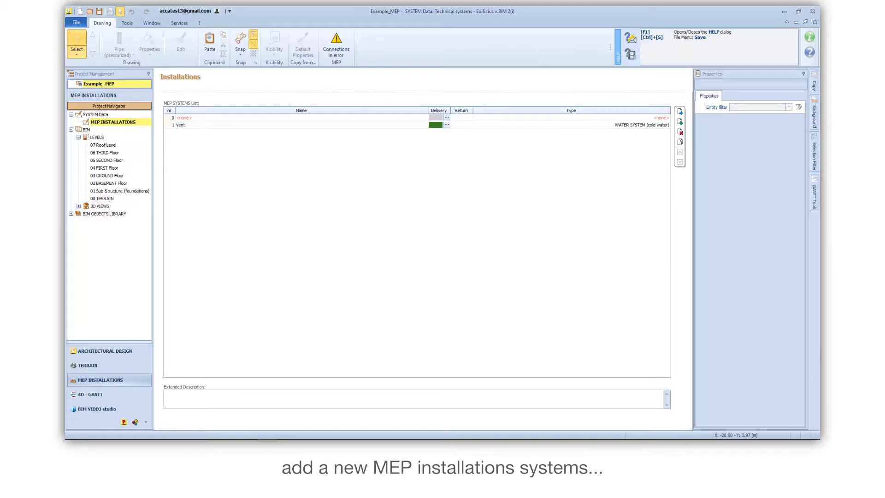
text(Ventilation)
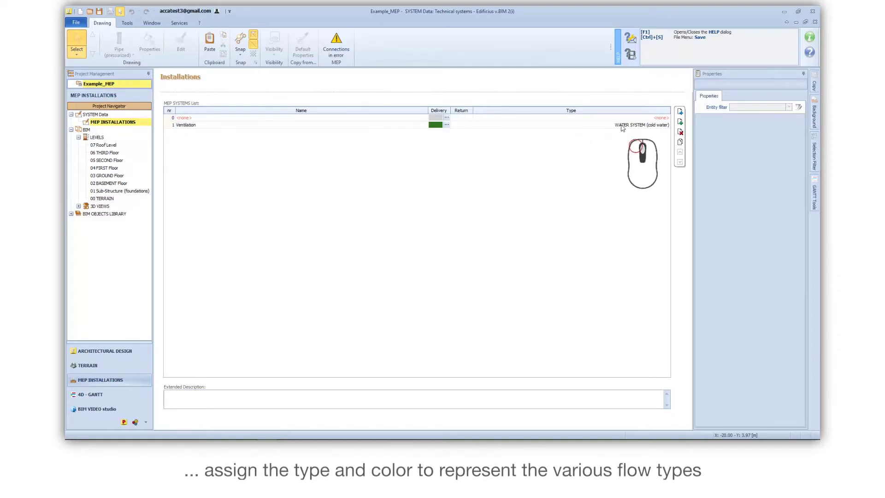
click(667, 125)
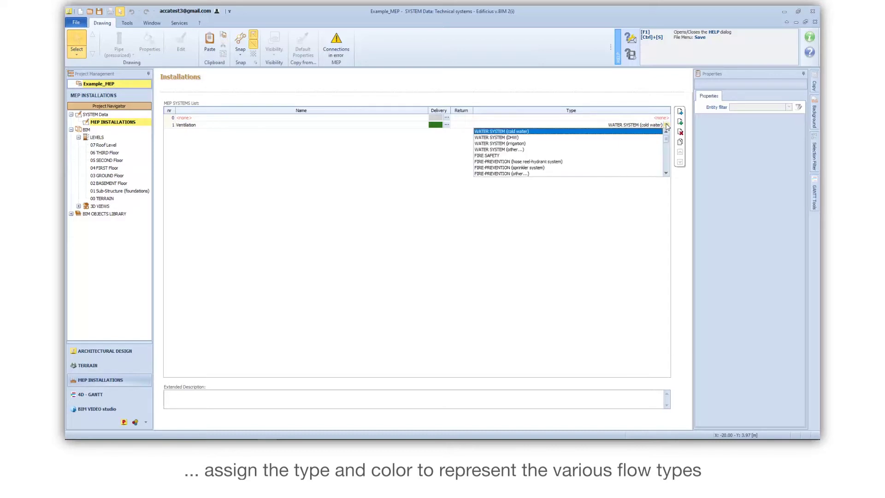
drag(666, 141, 667, 152)
Confirm the HVAC AERAULIC (ventilation) type and set the delivery colour to purple and return to green
click(531, 144)
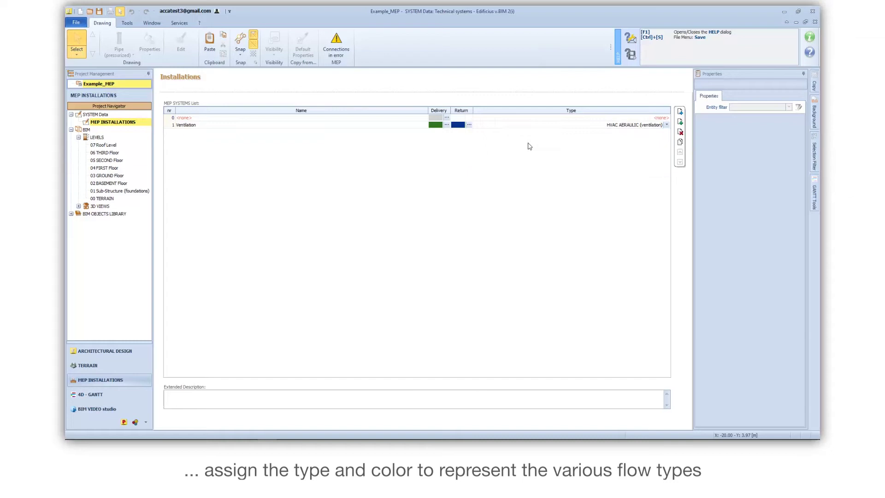
click(445, 123)
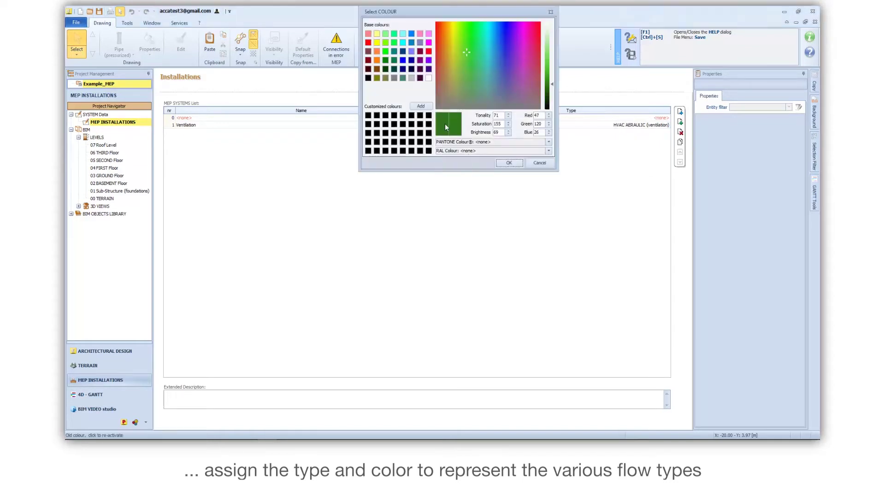
click(547, 55)
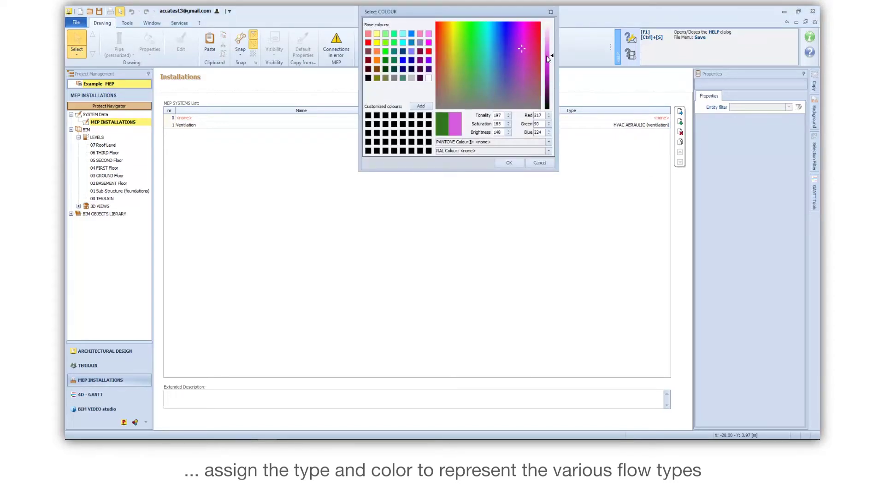
click(510, 162)
click(469, 124)
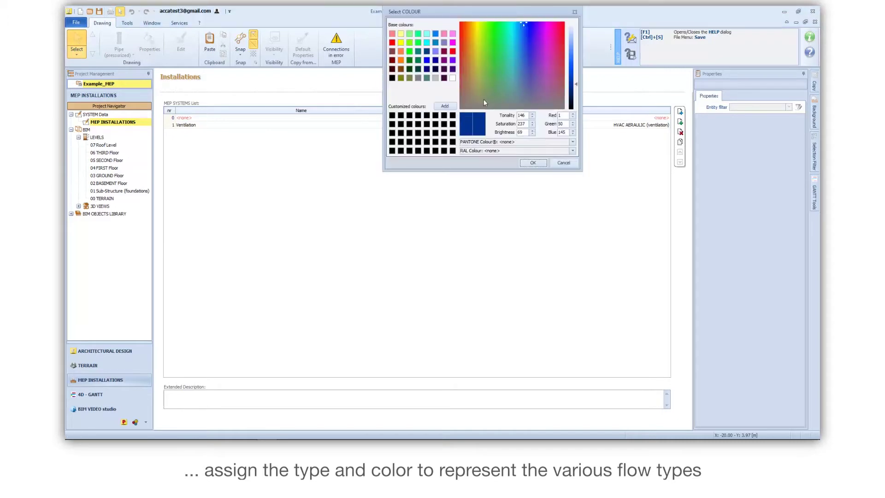
click(492, 52)
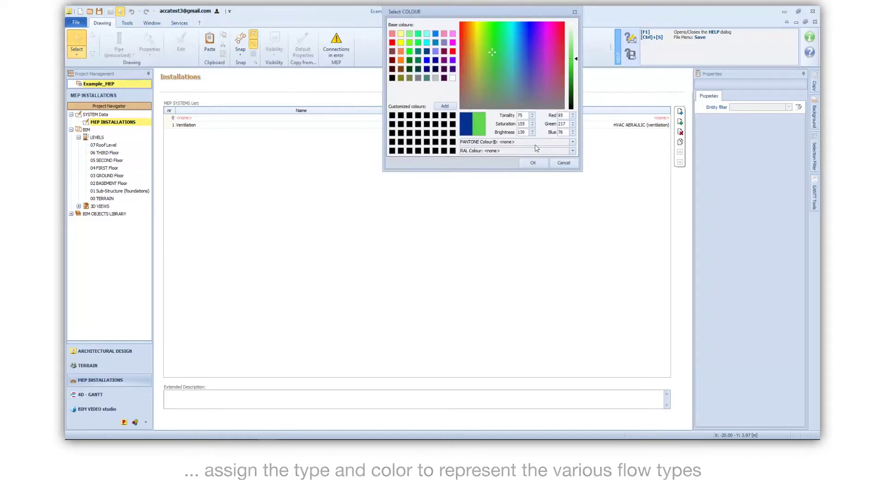
click(533, 162)
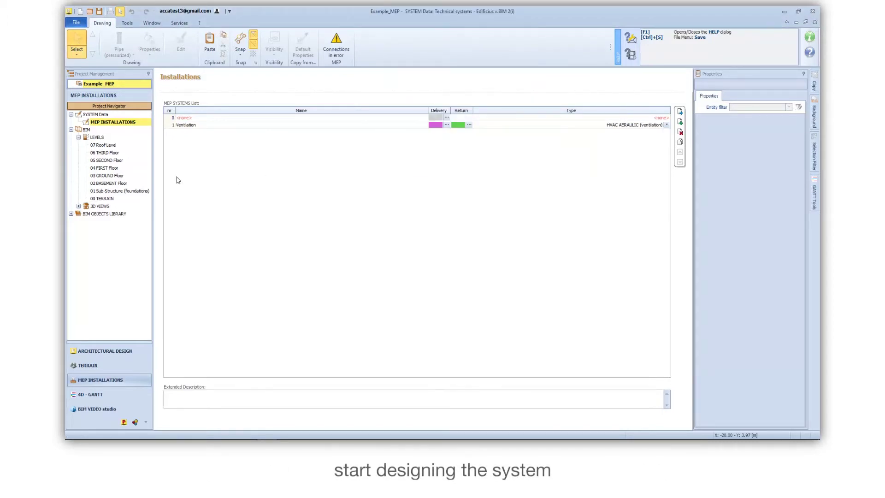
On 03 GROUND Floor, start a Pipe (pressurized) Equipment object and open its Model creation flyout
click(109, 175)
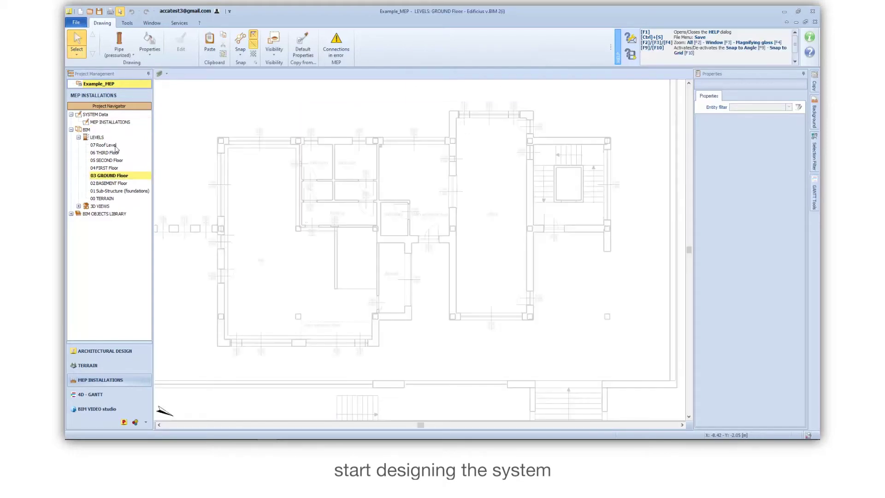
click(121, 54)
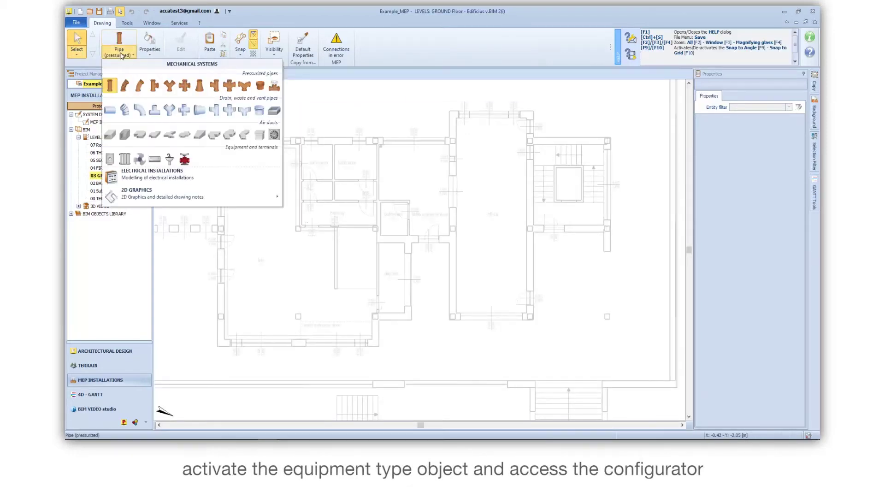
click(109, 159)
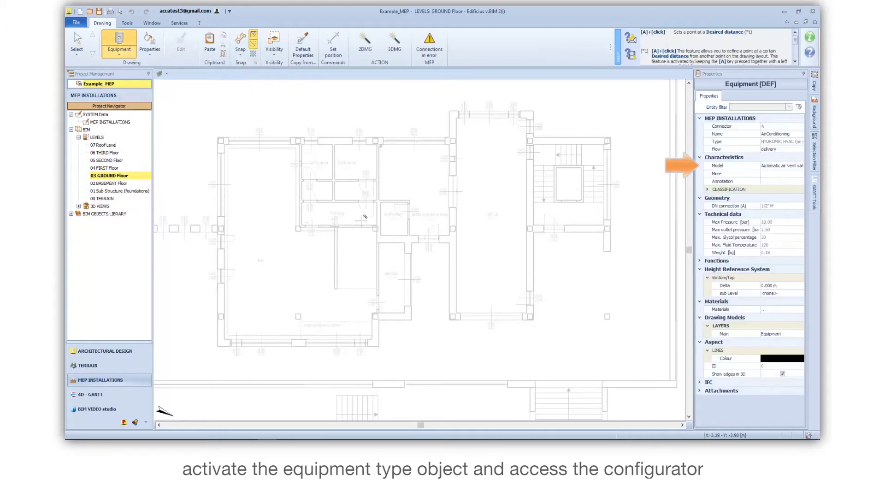
click(777, 165)
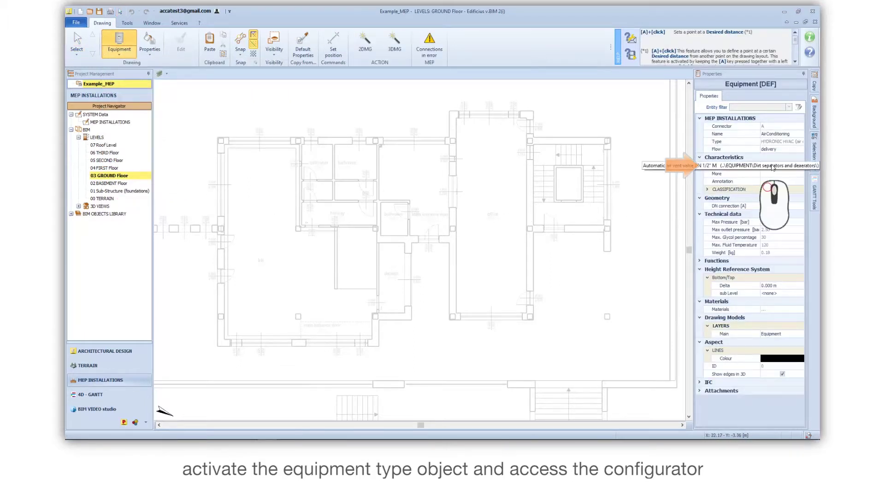
click(785, 165)
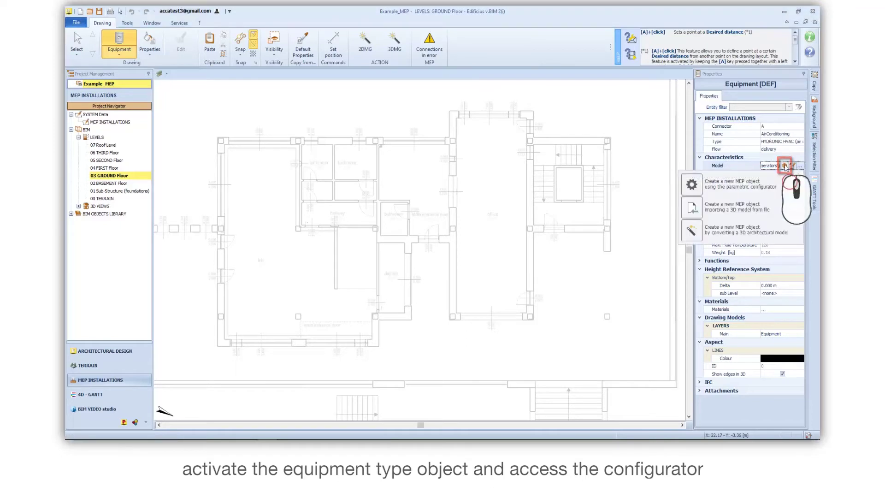
In the parametric configurator, choose Heat Recovery units > Built-in ductable heat recovery unit and go to step 2
click(691, 184)
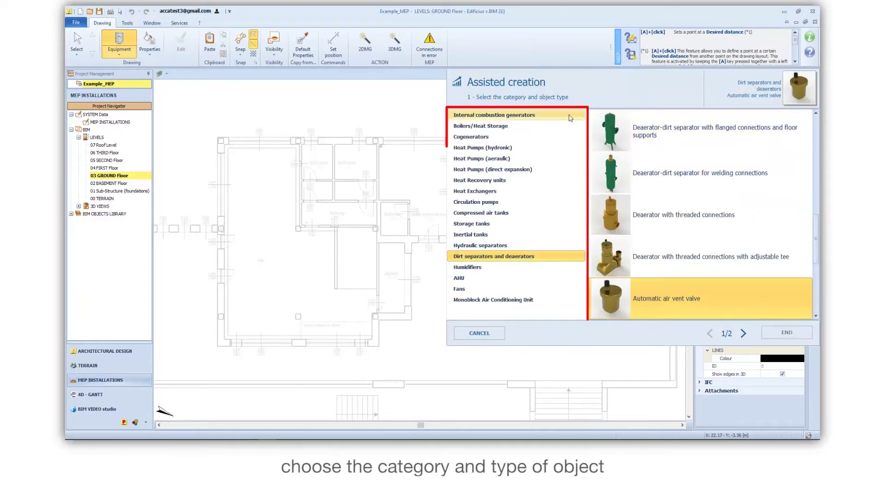
click(491, 181)
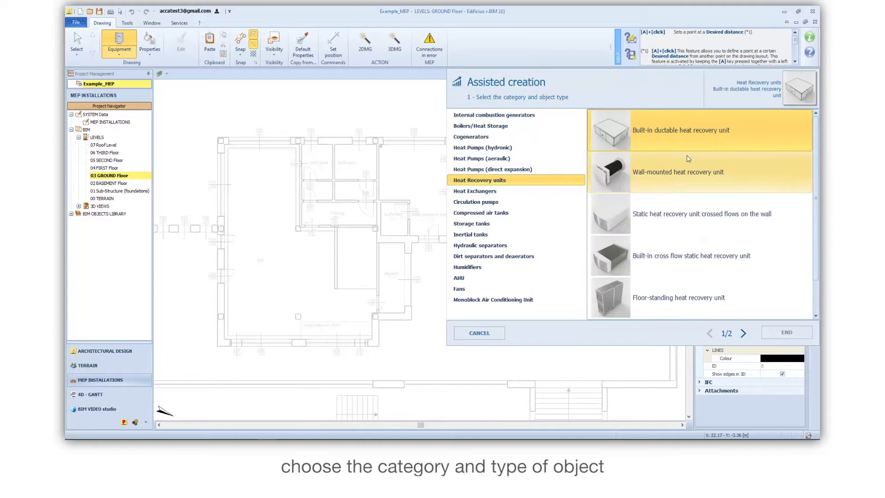
click(700, 134)
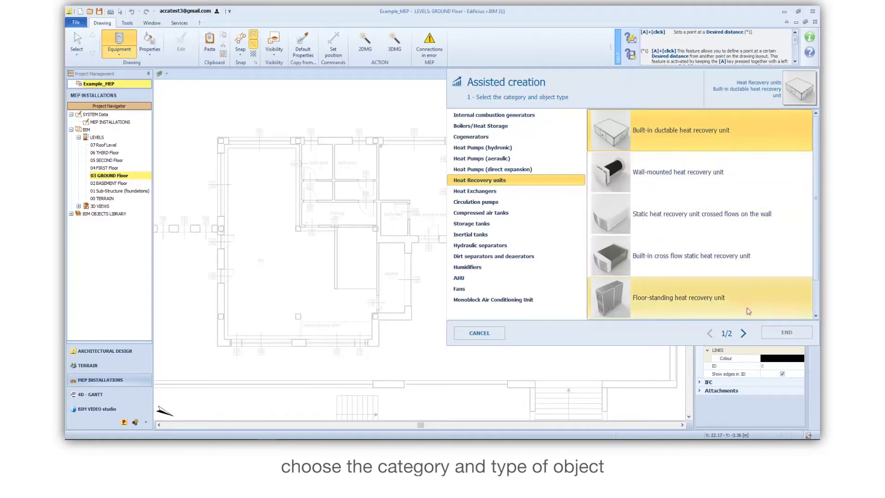
click(743, 334)
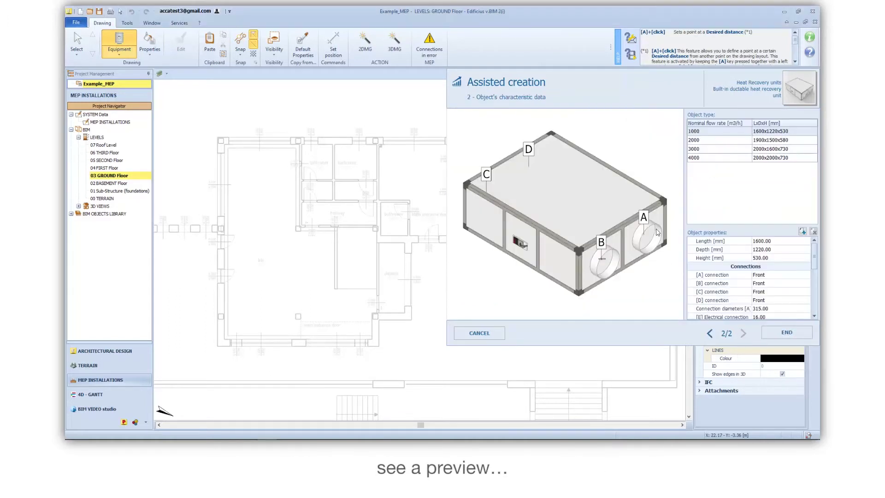
Choose the 1000 m³/h size, set height to 460 mm and acoustic power to 50 dB(A), then finish
right_drag(577, 216, 518, 234)
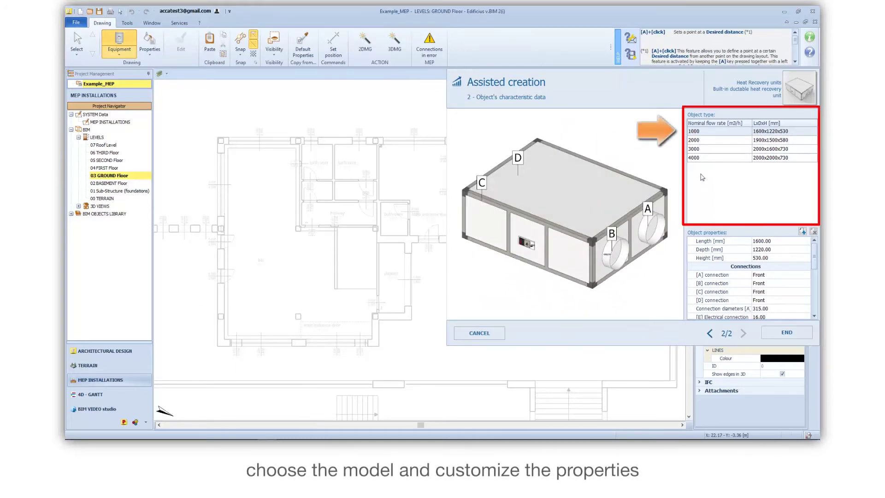
click(735, 133)
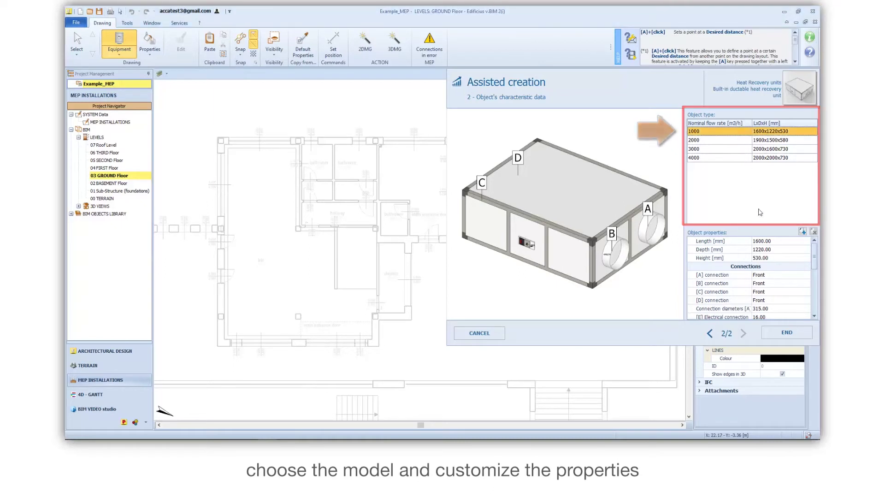
click(768, 258)
text(46)
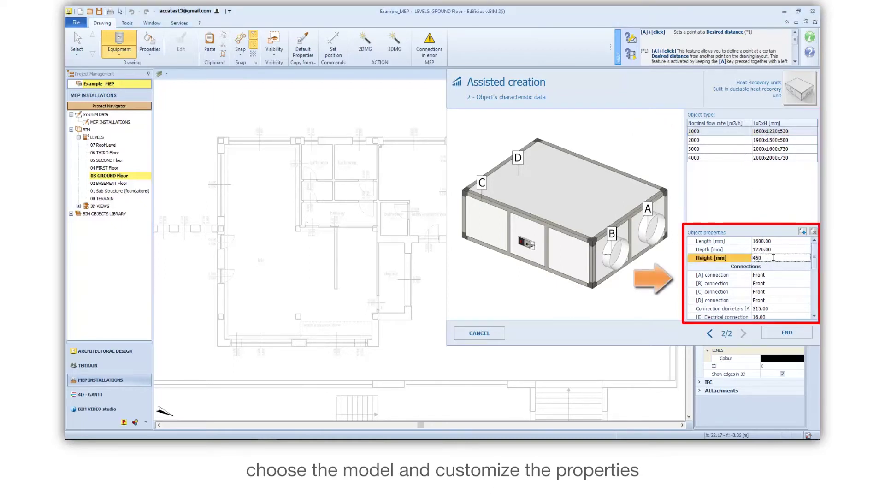
text(0)
key(Return)
scroll(817, 277, down, 5)
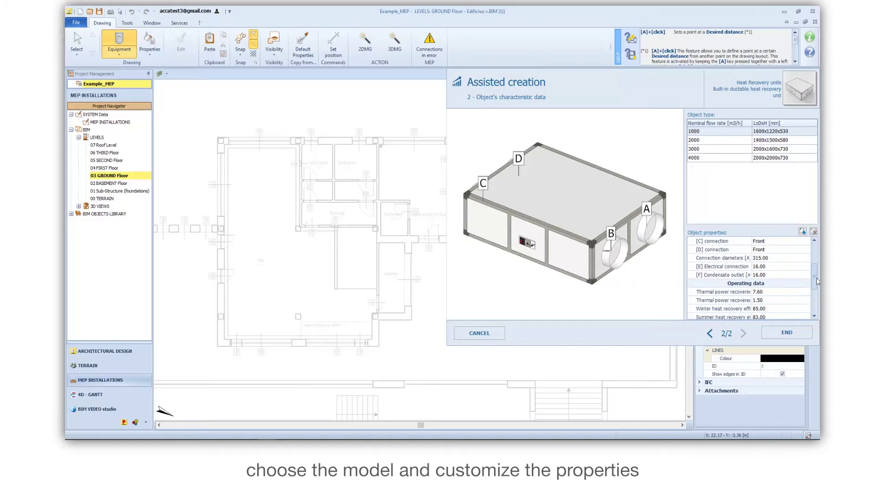
click(784, 300)
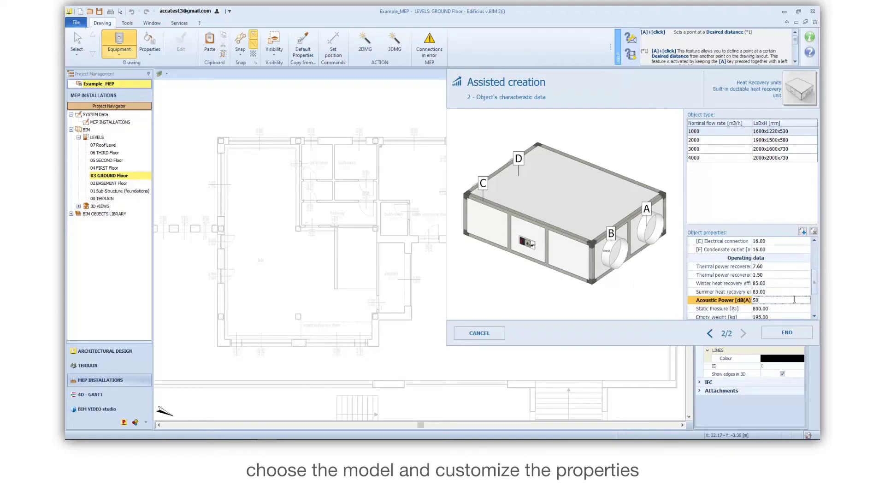
scroll(816, 288, down, 3)
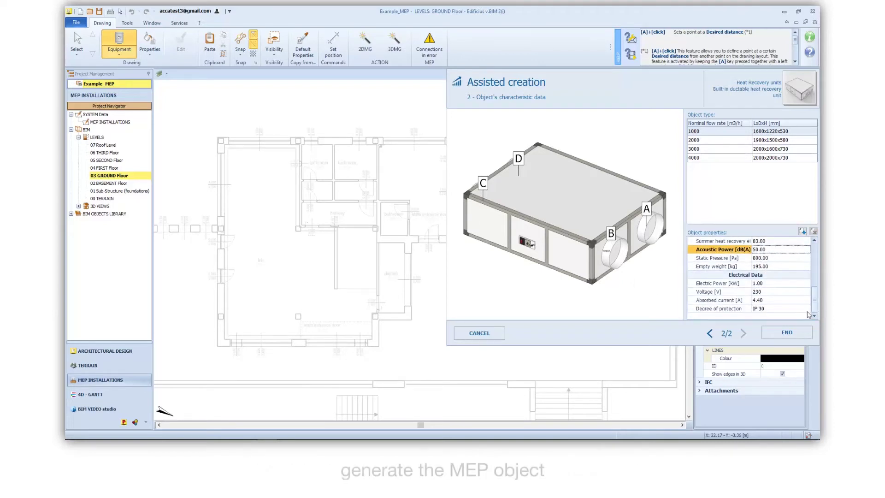
click(783, 333)
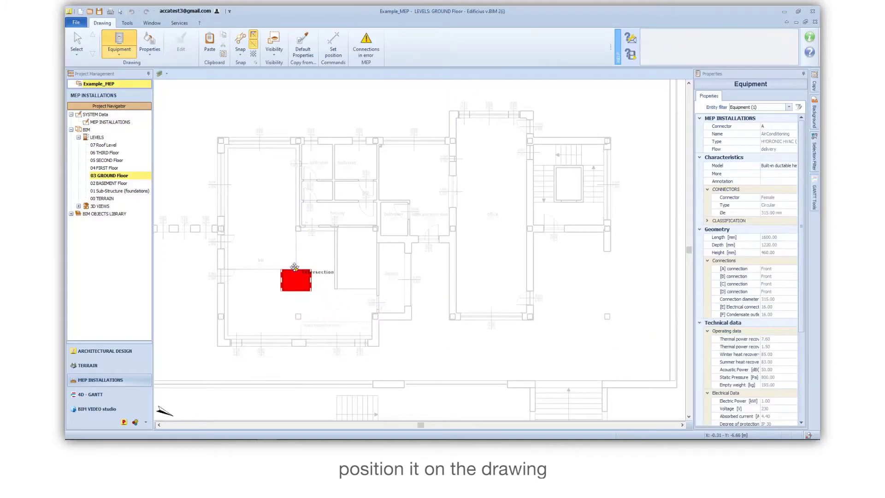
Place the heat recovery unit at the wall intersection in the left room and rotate it -90°
click(296, 269)
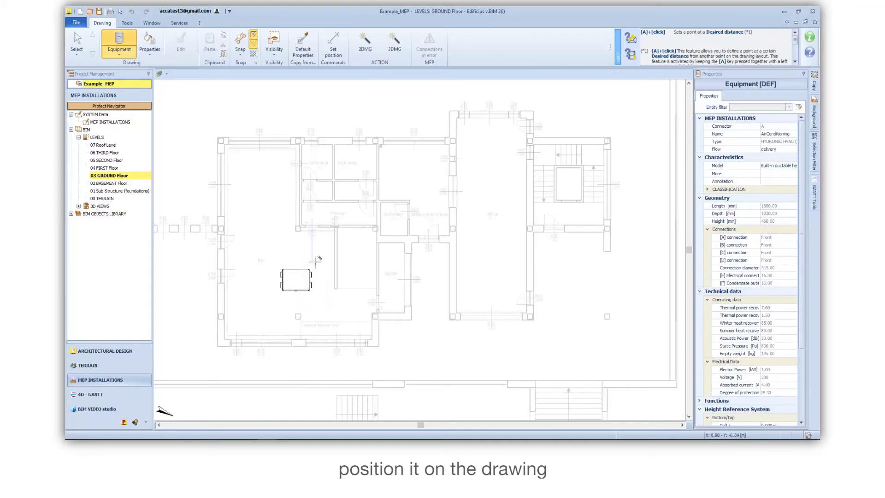
key(Escape)
click(305, 278)
click(314, 272)
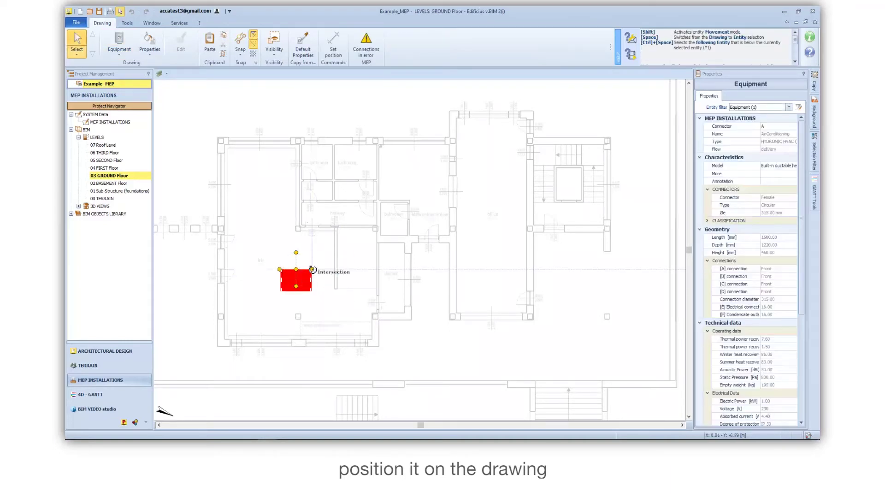
text(-90)
key(Return)
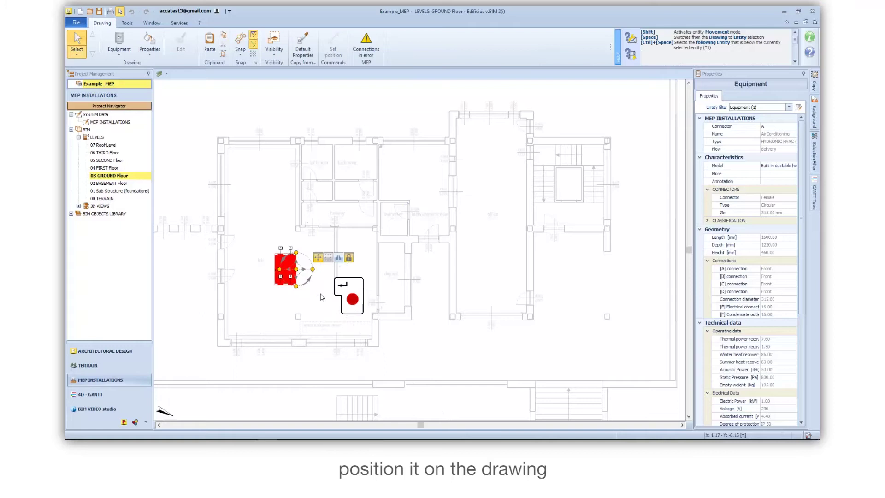
Move the unit slightly lower in the room and set its Height Reference Delta to 2.730
click(296, 269)
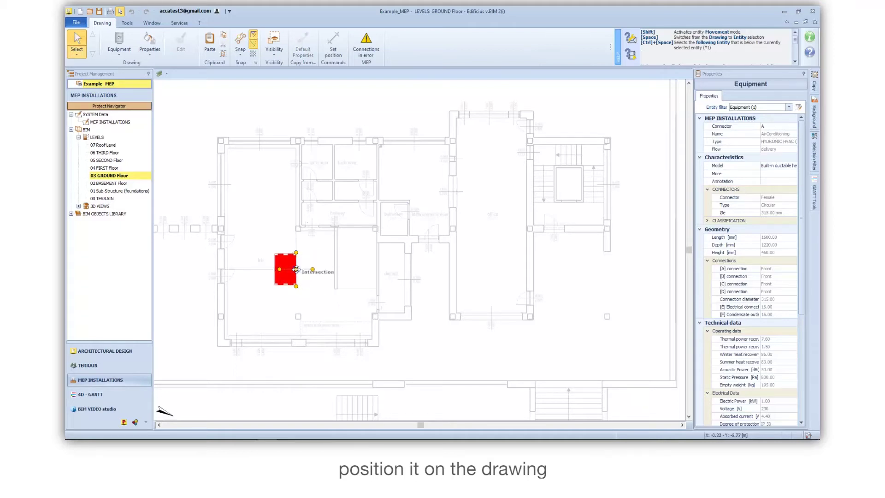
click(296, 283)
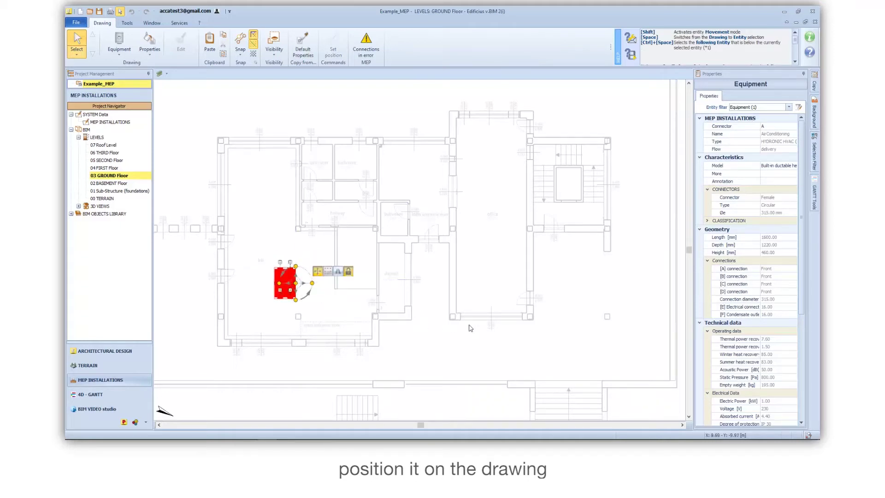
scroll(802, 269, down, 4)
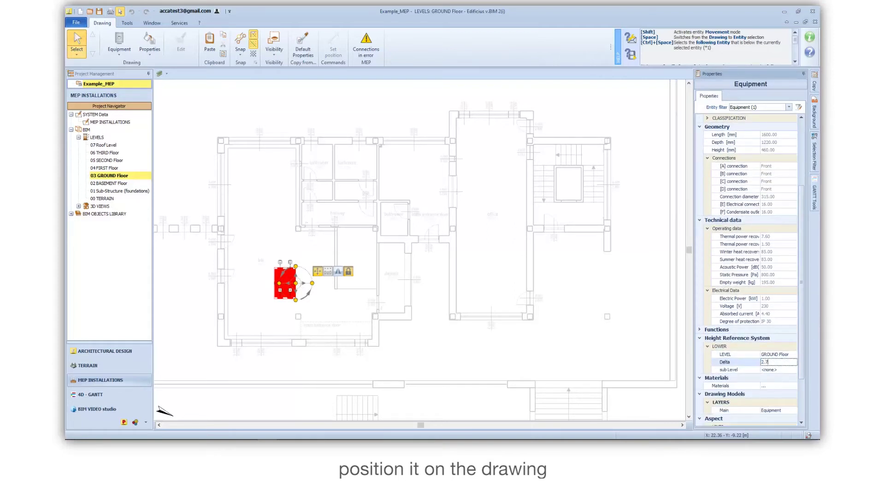
text(3)
key(Return)
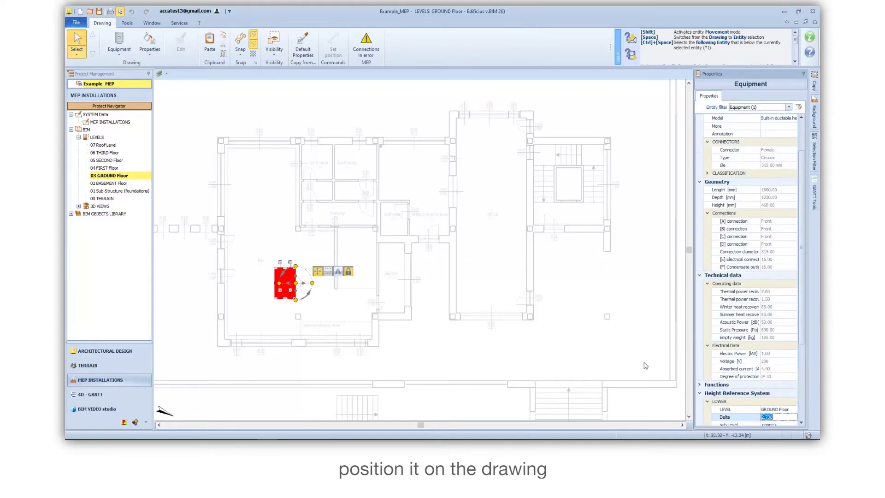
key(Escape)
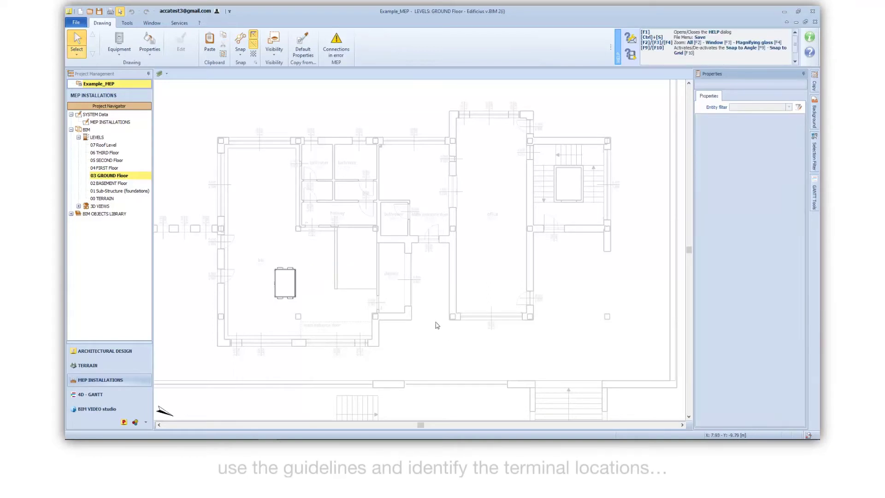
Draw two Parallel Guide lines offset from the left room's top wall for the diffuser positions
click(111, 55)
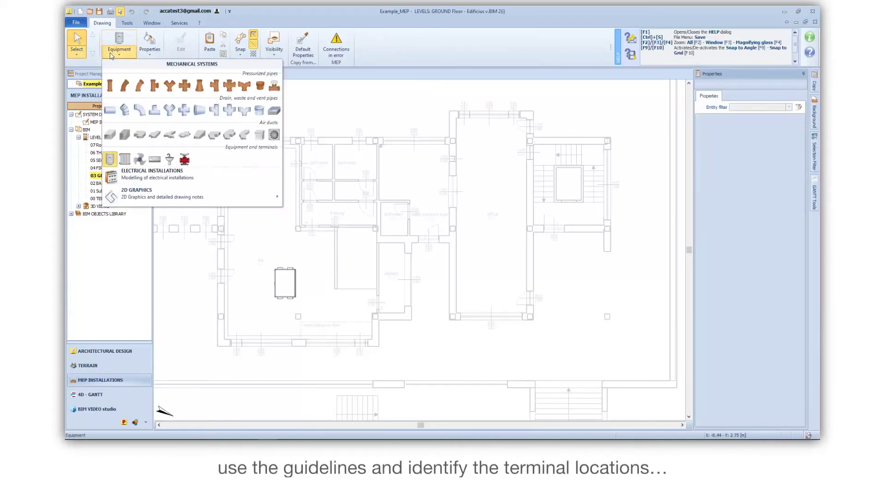
mouse_move(228, 198)
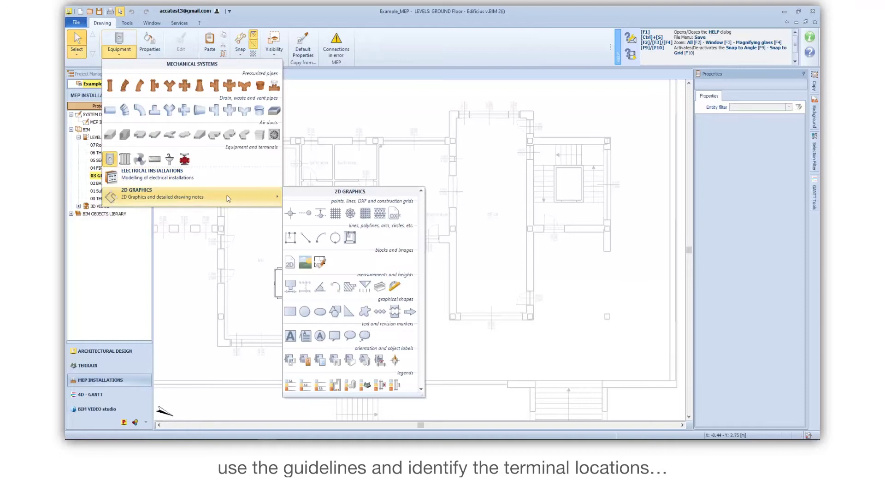
click(318, 211)
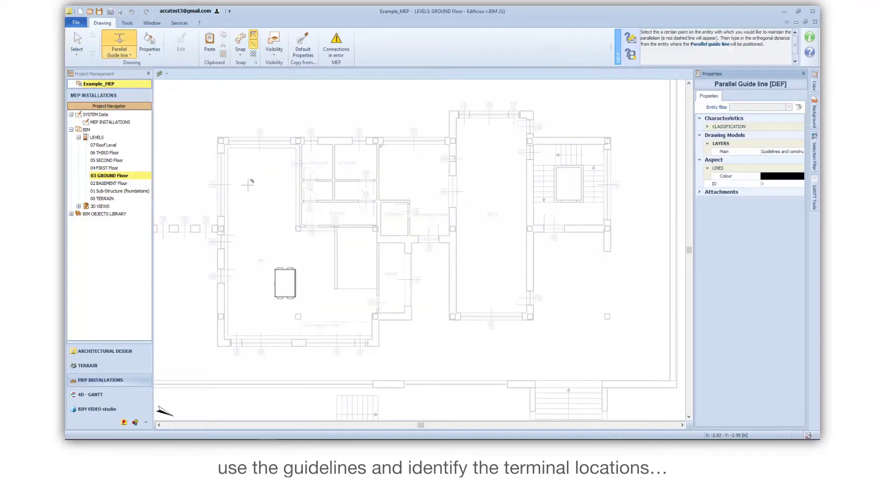
scroll(248, 184, up, 4)
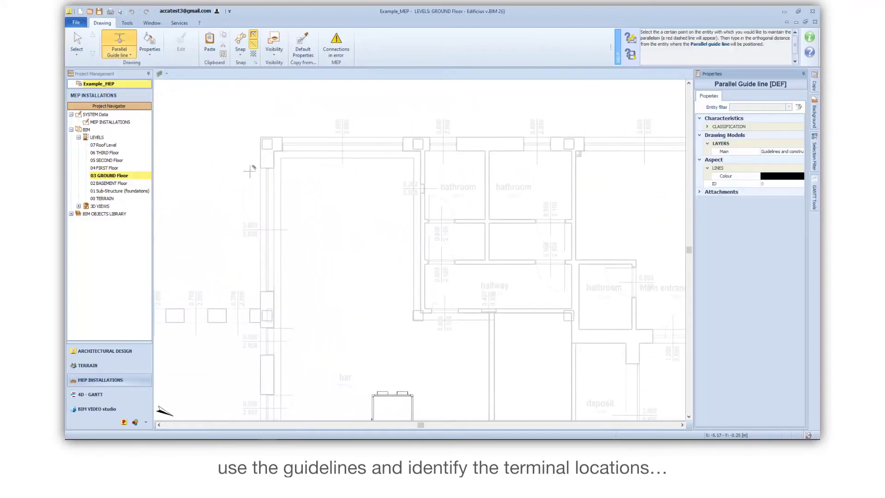
click(291, 150)
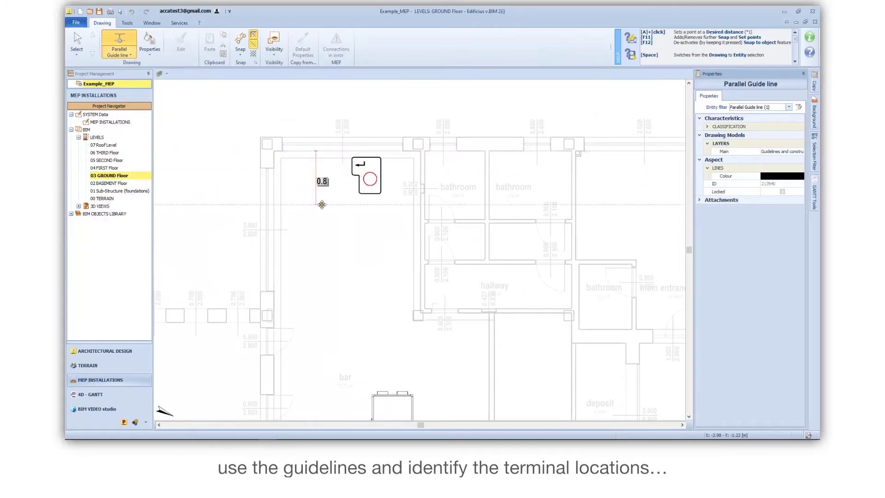
click(322, 204)
click(321, 149)
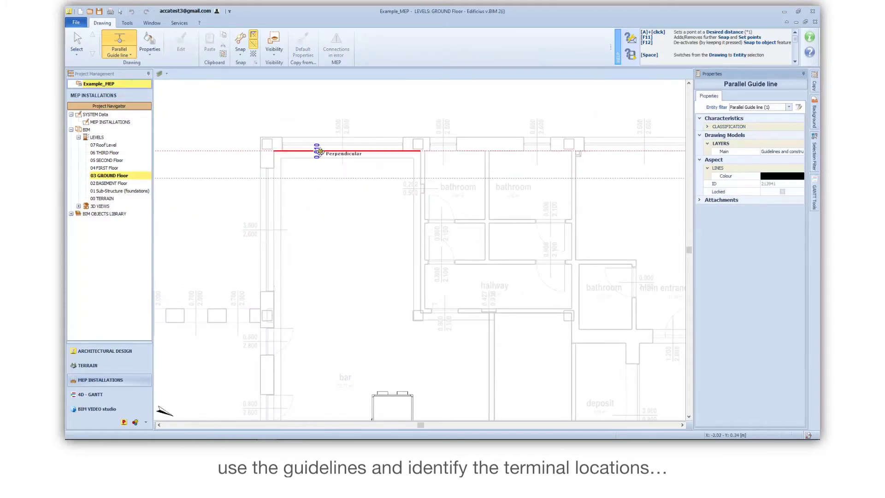
click(320, 212)
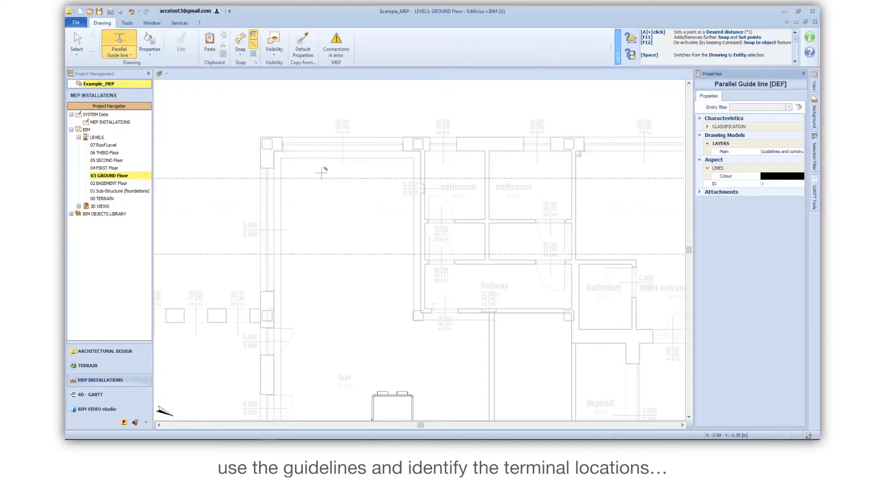
key(Escape)
scroll(362, 246, down, 3)
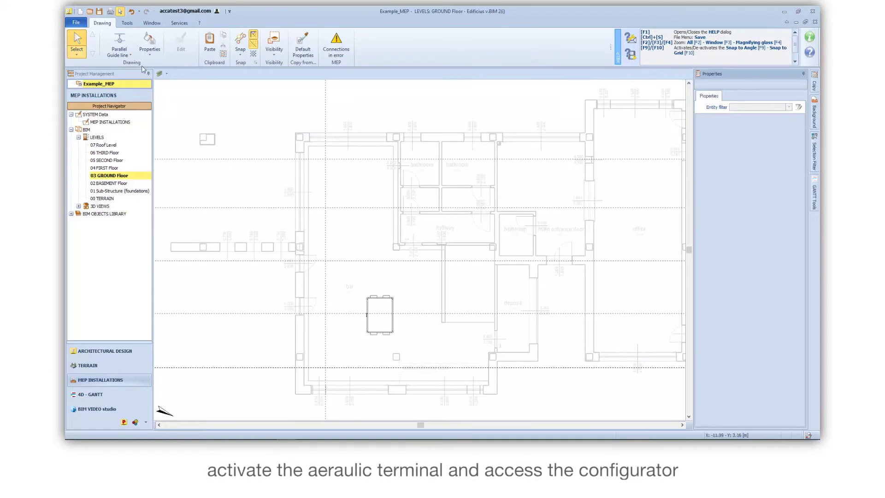
Start inserting an aeraulic terminal and open the creation options for its Model
click(119, 52)
mouse_move(190, 73)
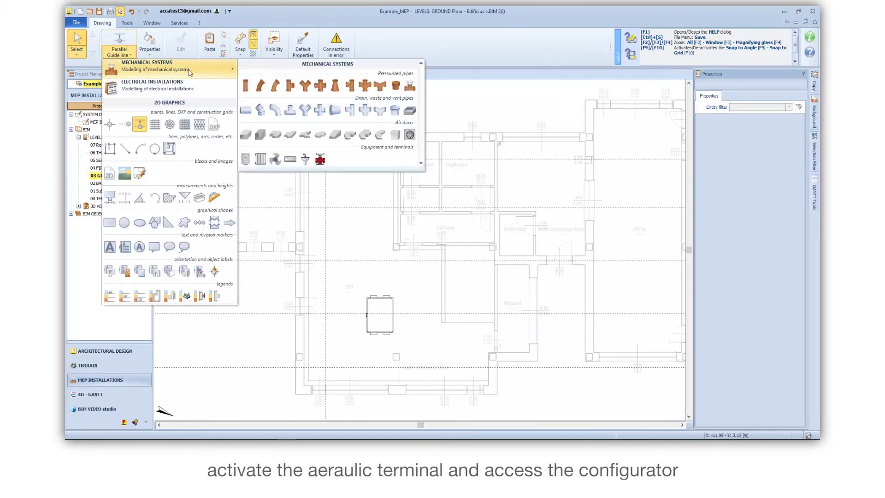
click(274, 160)
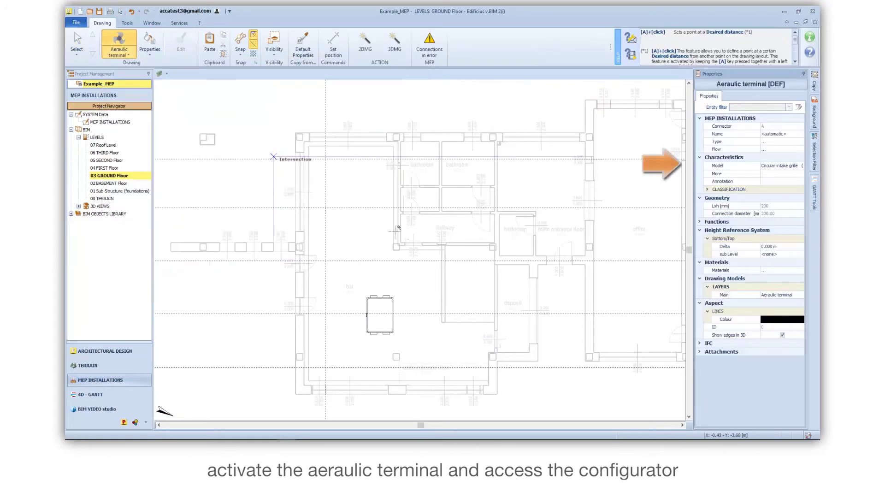
click(779, 166)
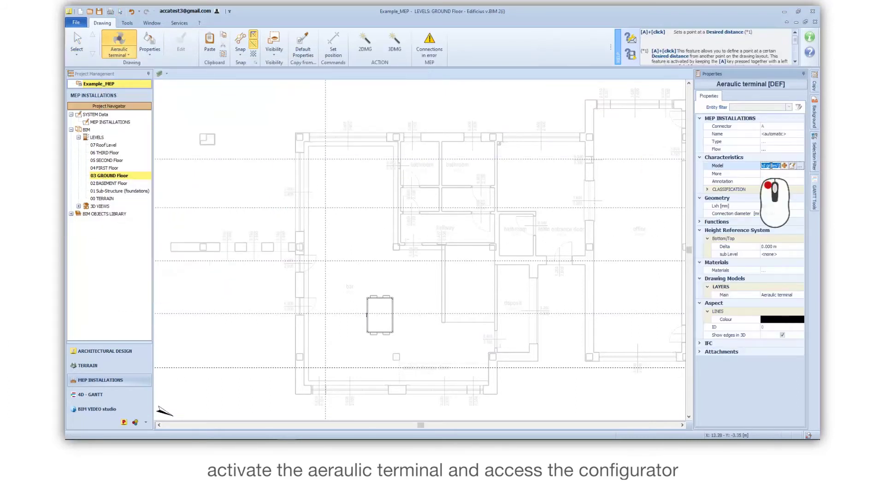
click(785, 165)
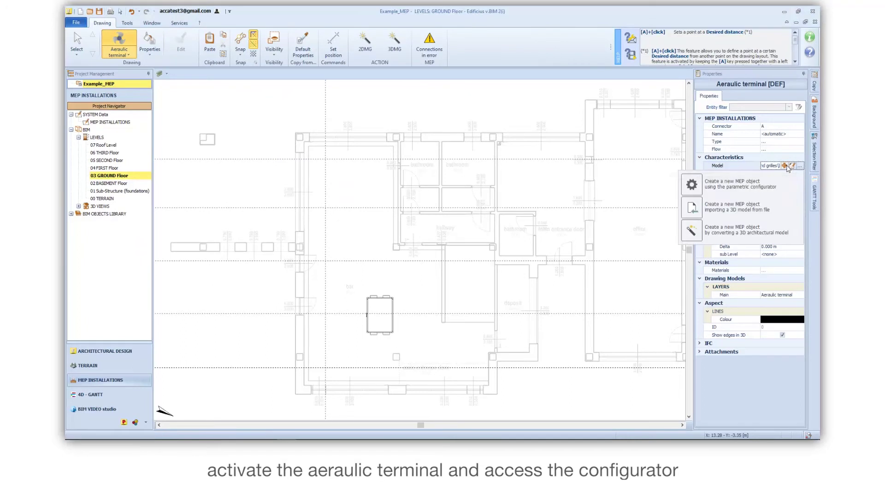
In the parametric configurator, pick the high induction circular diffuser with plenum and damper, size 500x320
click(692, 185)
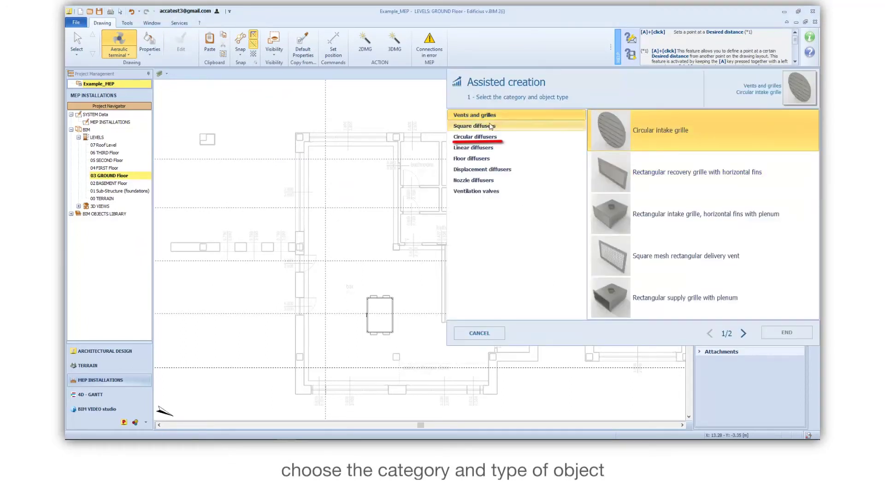
click(479, 137)
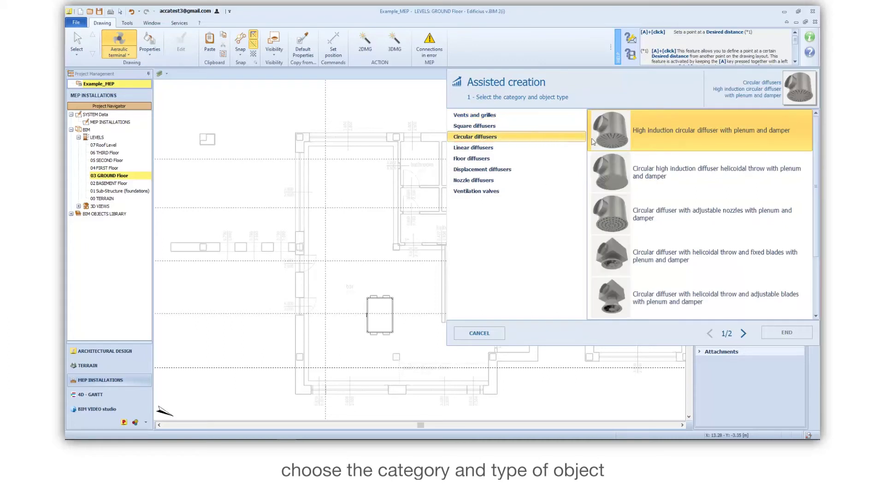
mouse_move(817, 132)
mouse_down()
mouse_move(818, 182)
mouse_move(817, 132)
mouse_up()
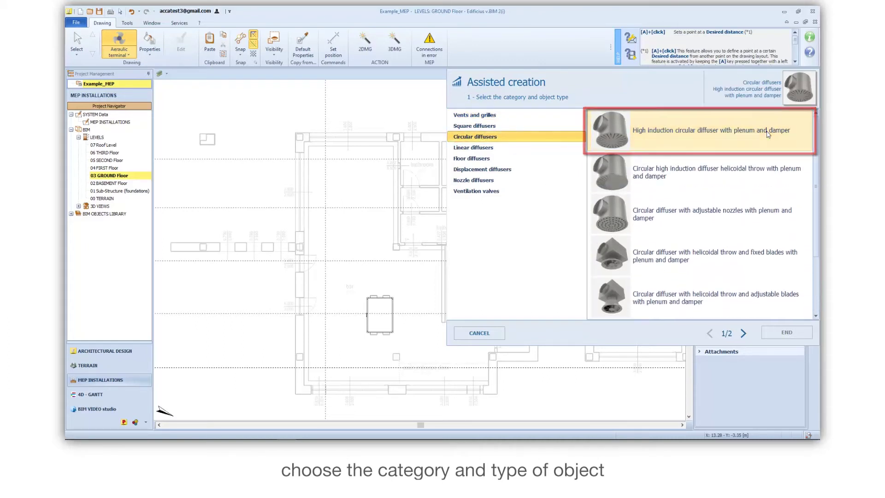
click(768, 134)
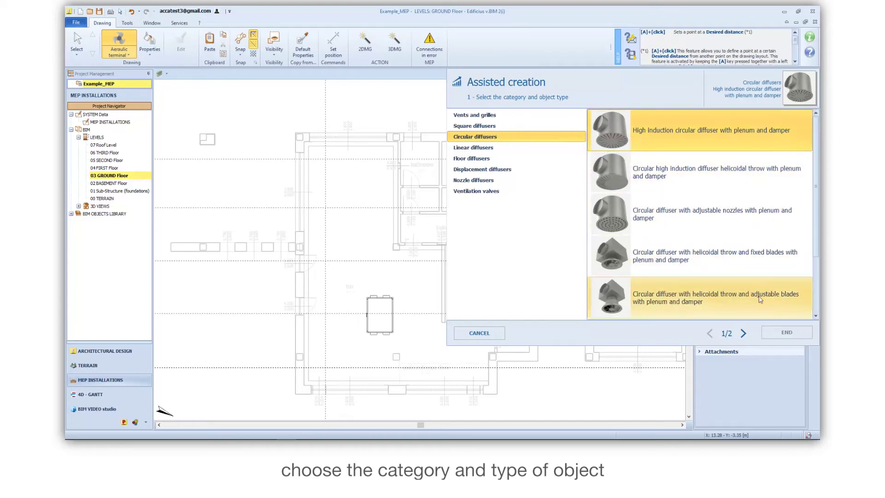
click(744, 334)
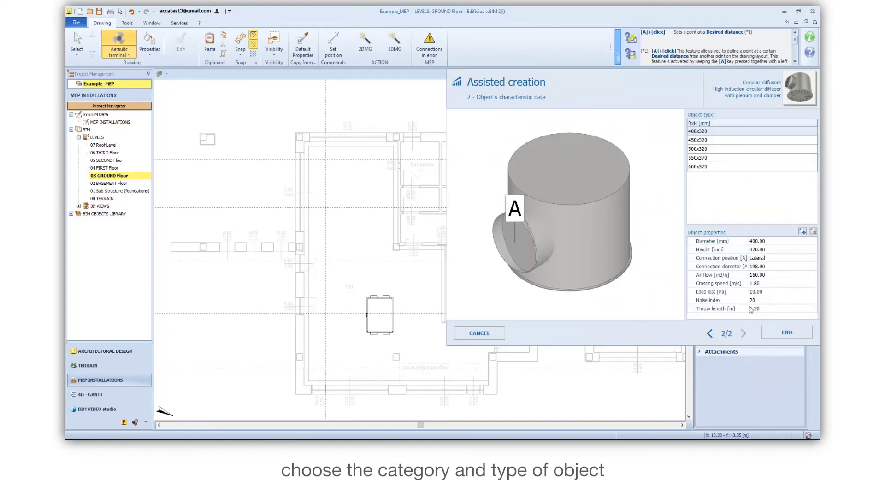
click(735, 151)
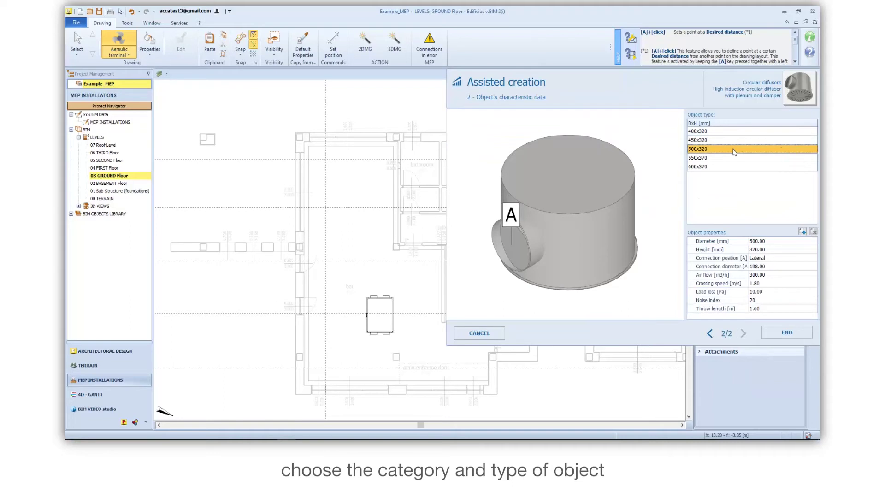
click(786, 333)
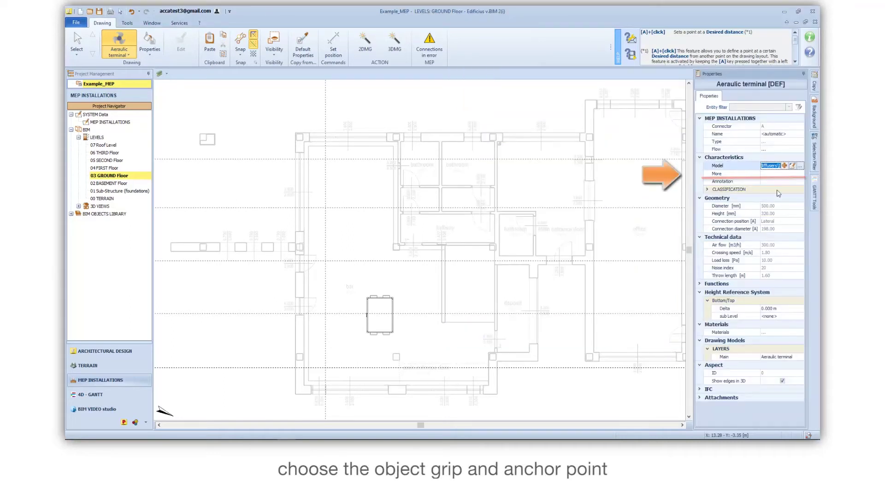
Set the diffuser's anchor point to its side grip
click(784, 174)
click(800, 173)
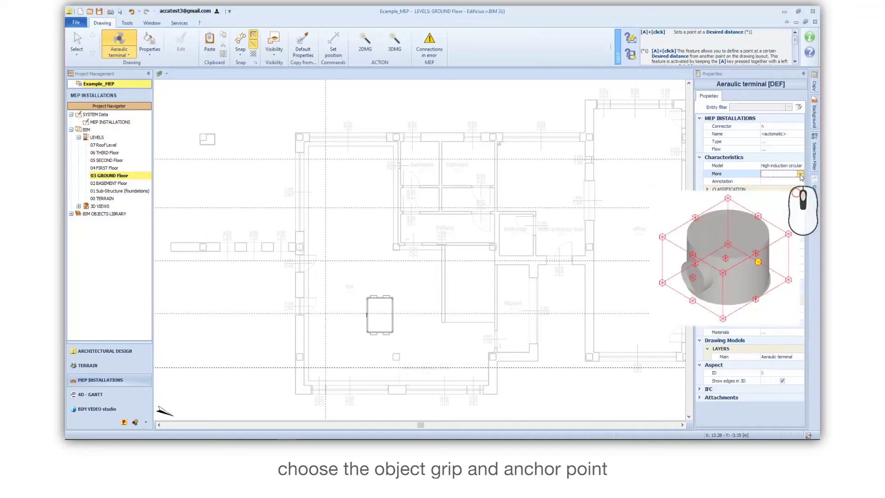
click(693, 278)
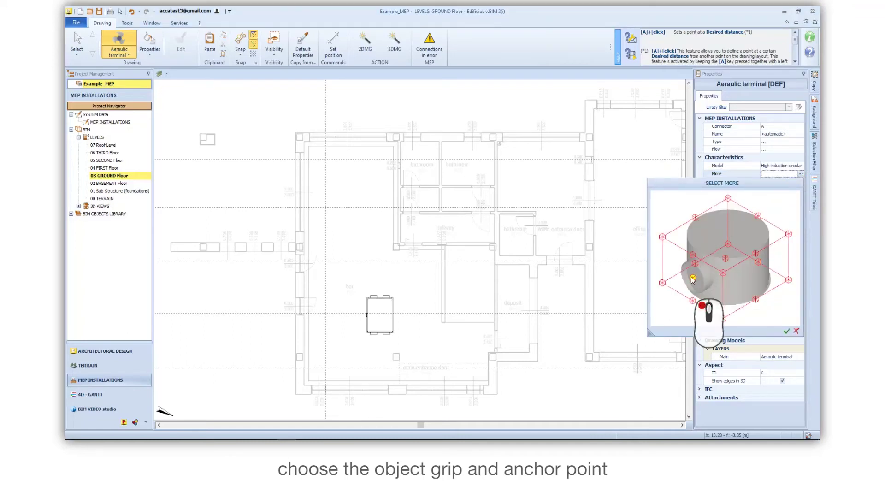
click(787, 332)
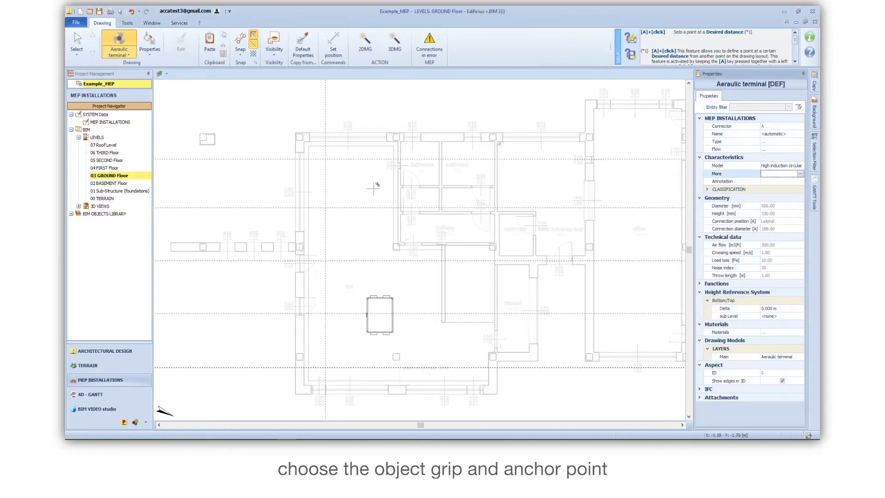
Place the first diffuser at the guideline intersection in the upper-left room, then return to selection mode
click(363, 184)
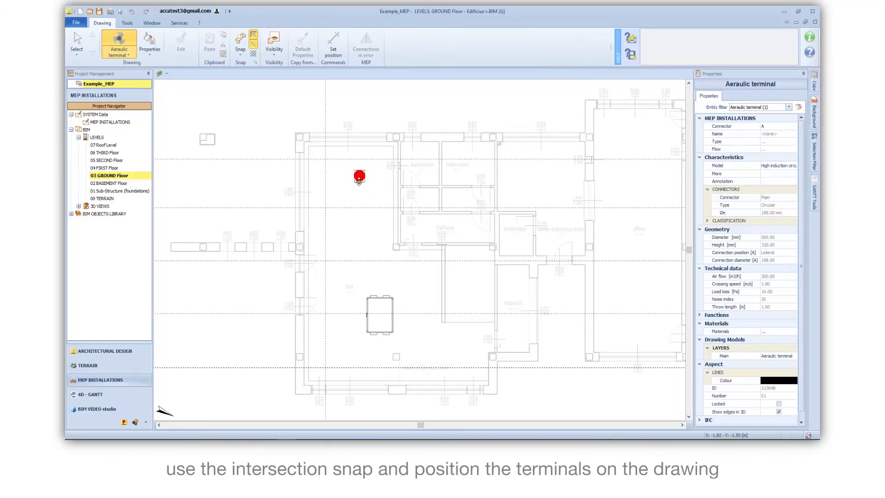
click(326, 160)
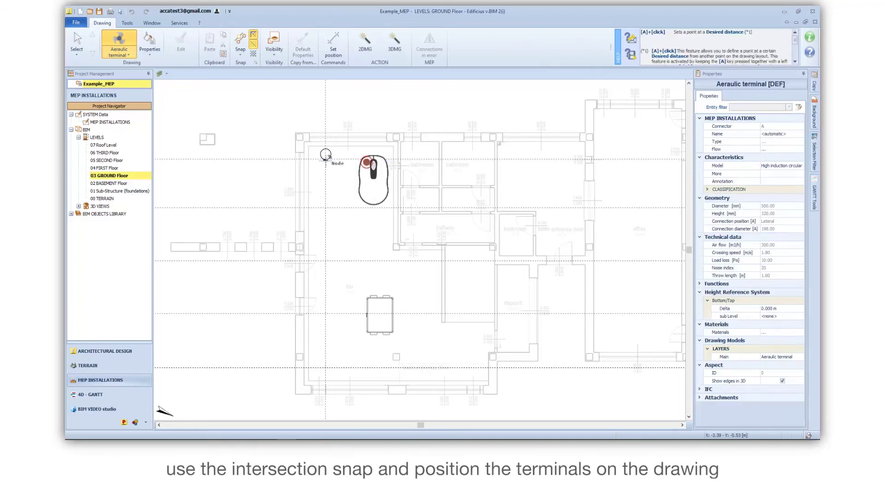
right_click(327, 161)
click(345, 166)
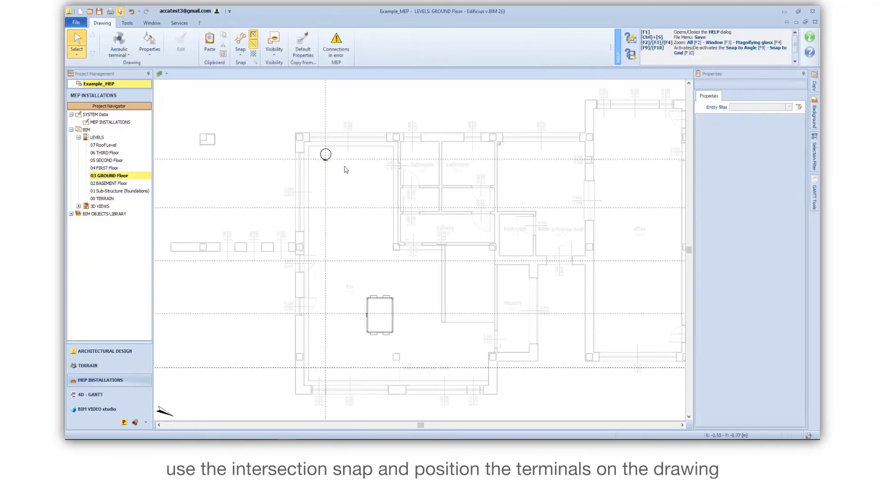
Select the placed diffuser and copy it with Ctrl+C
scroll(346, 168, up, 3)
middle_drag(346, 168, 355, 184)
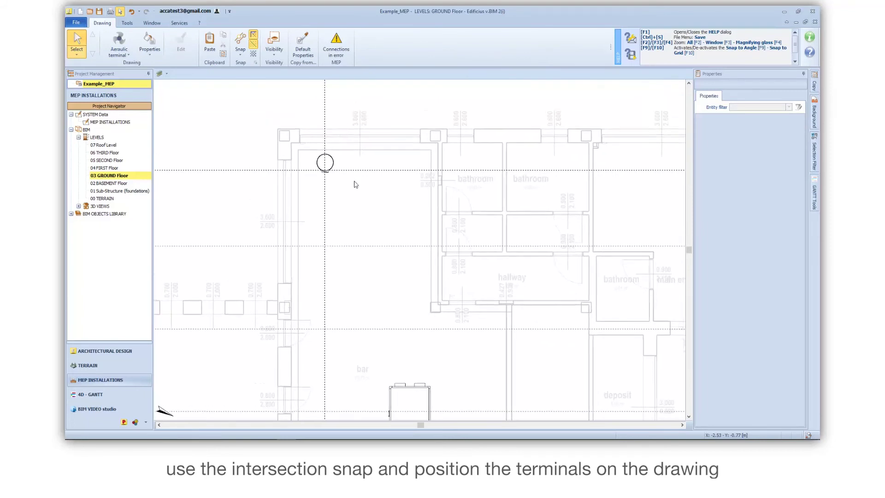
click(330, 164)
scroll(331, 163, up, 3)
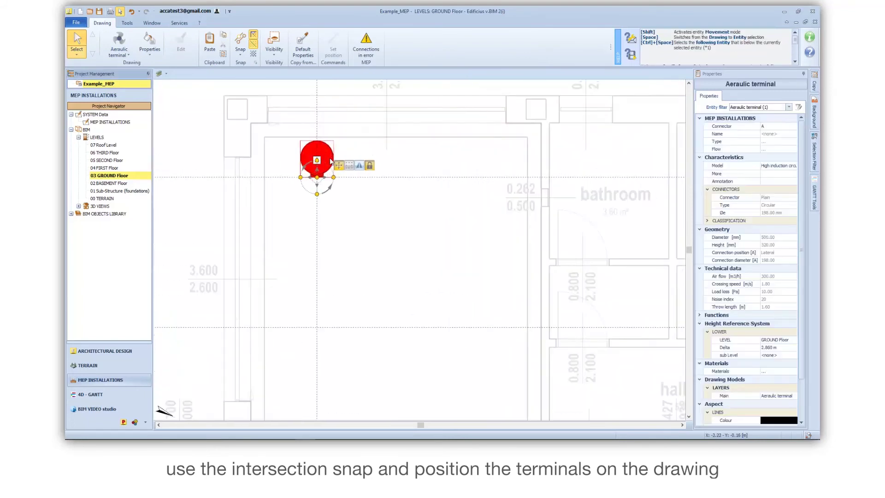
click(333, 177)
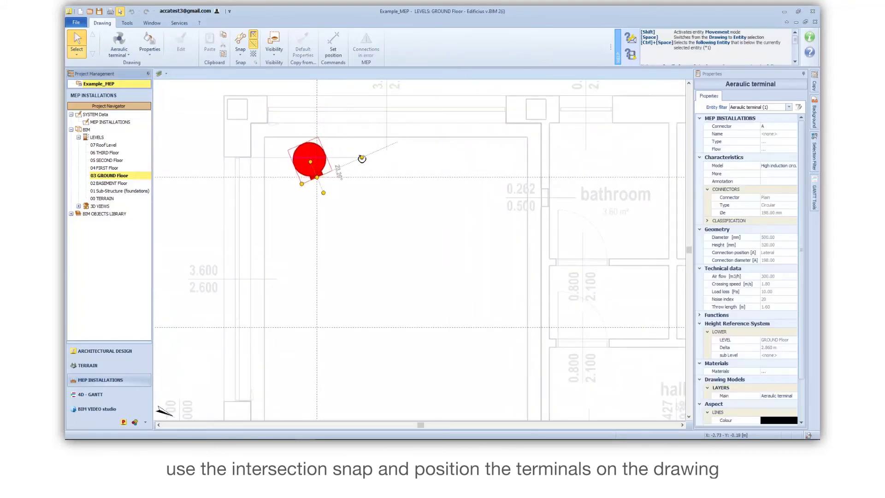
key(Escape)
key(ctrl+c)
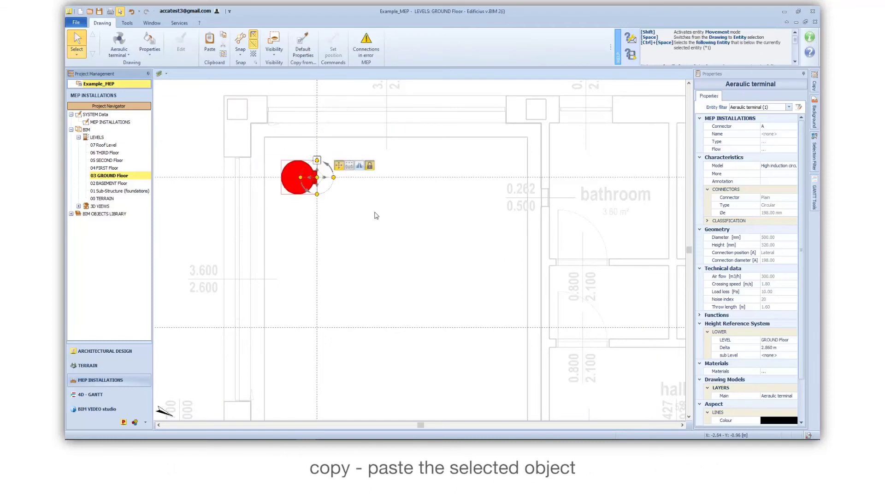
Paste two more diffuser copies onto the lower guideline intersections to complete the column of five
key(ctrl+v)
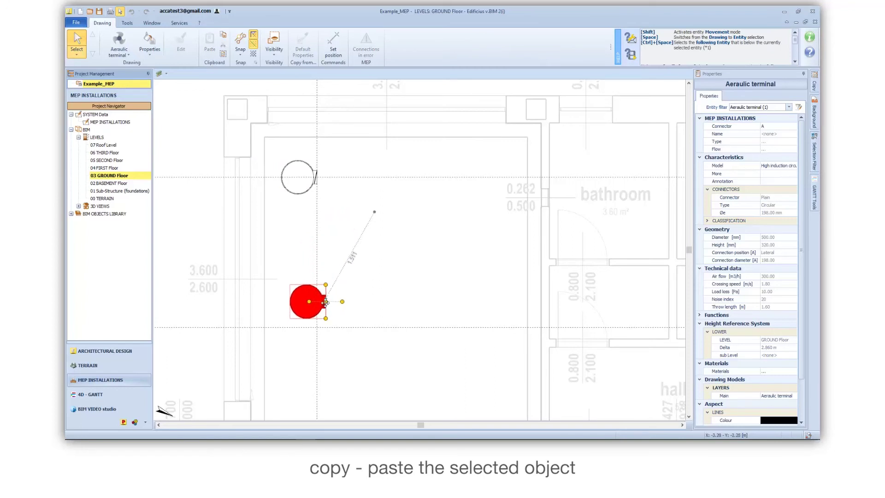
click(317, 327)
scroll(332, 334, down, 2)
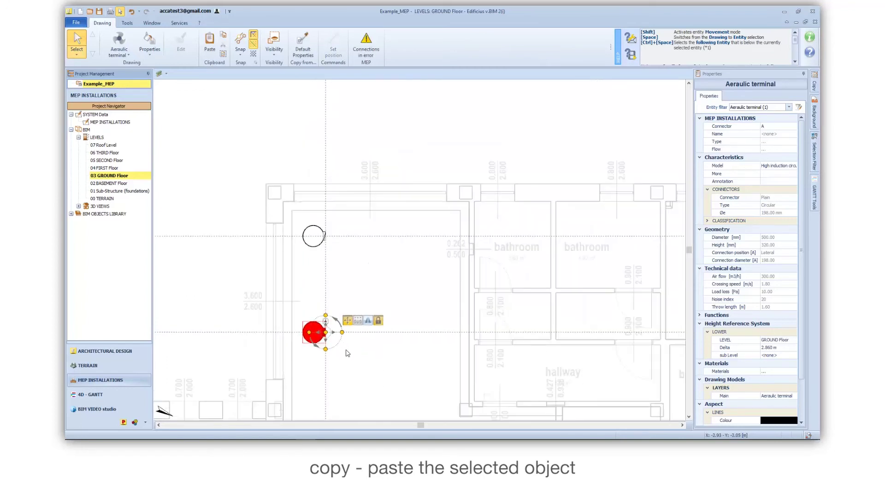
middle_drag(346, 355, 344, 221)
key(ctrl+v)
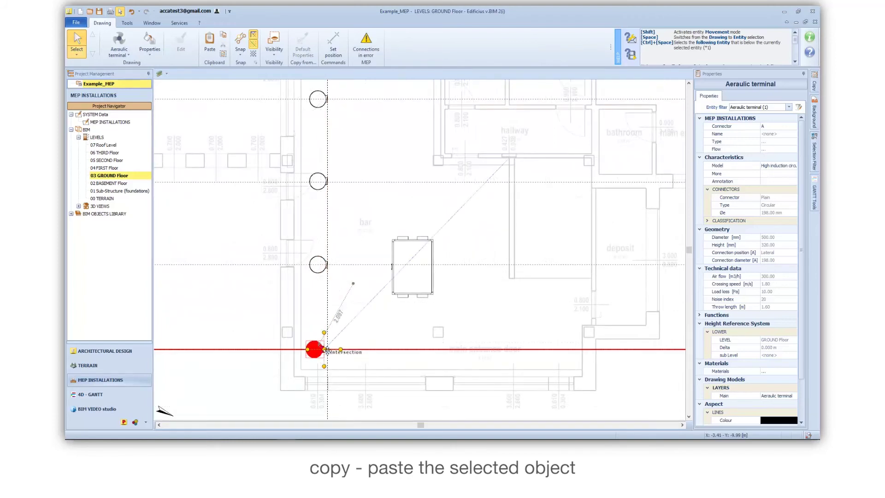
click(328, 349)
click(385, 320)
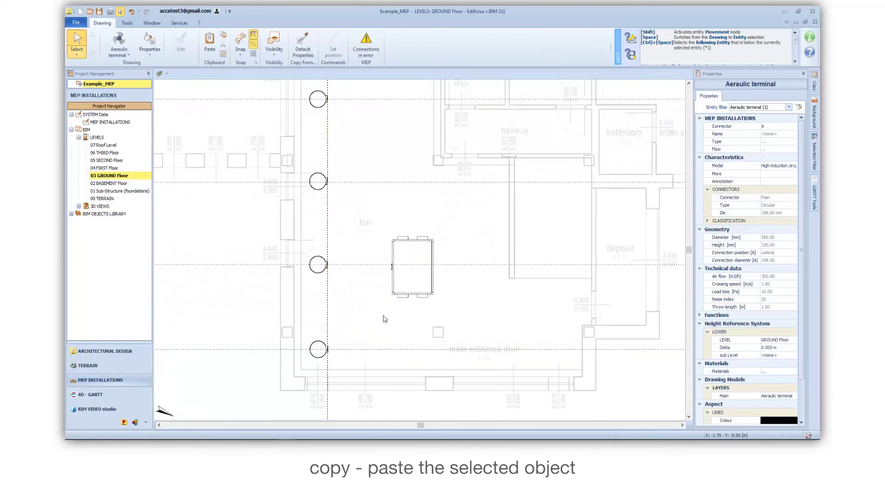
scroll(360, 331, down, 2)
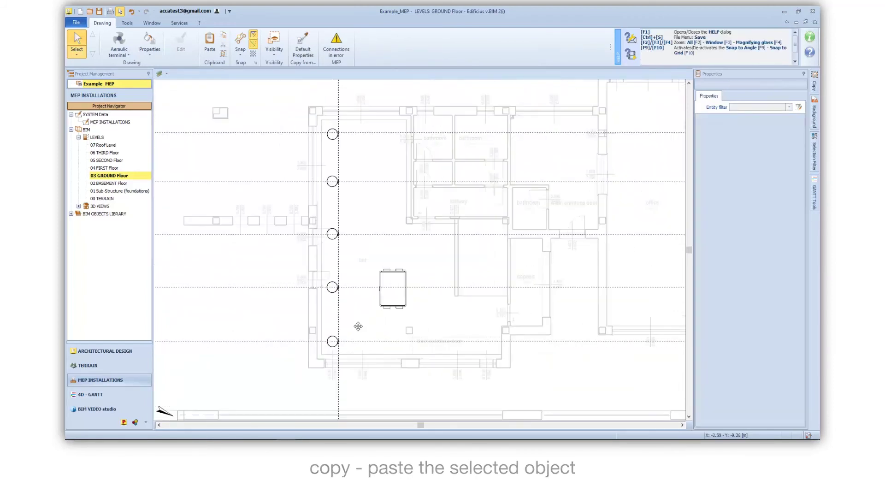
middle_drag(360, 331, 372, 355)
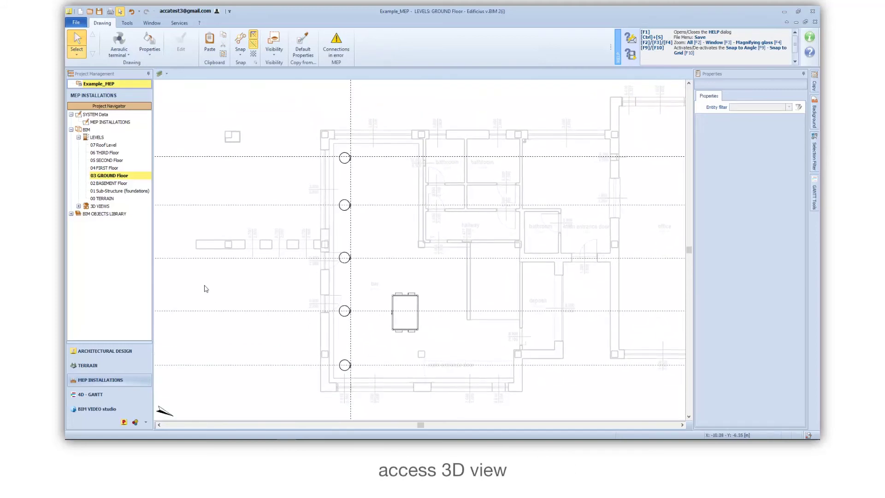
Open the 3D (default) view and lower the horizontal section plane to cut away the upper floors
click(79, 206)
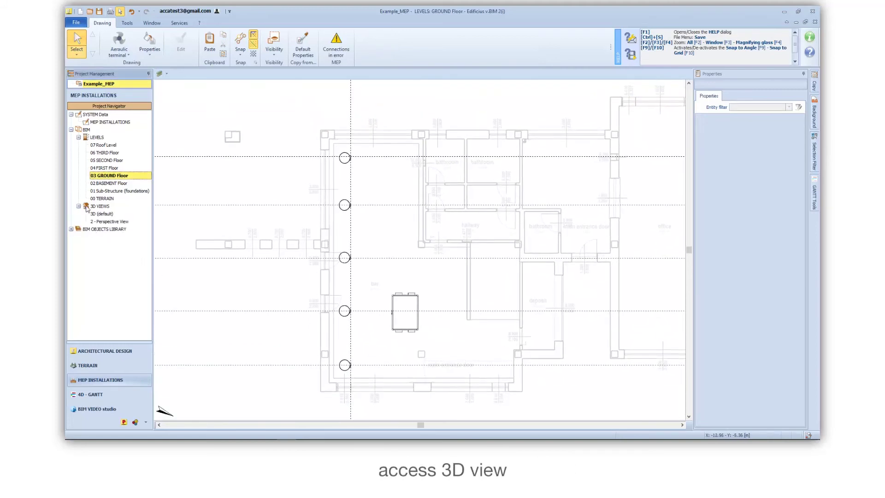
double_click(101, 214)
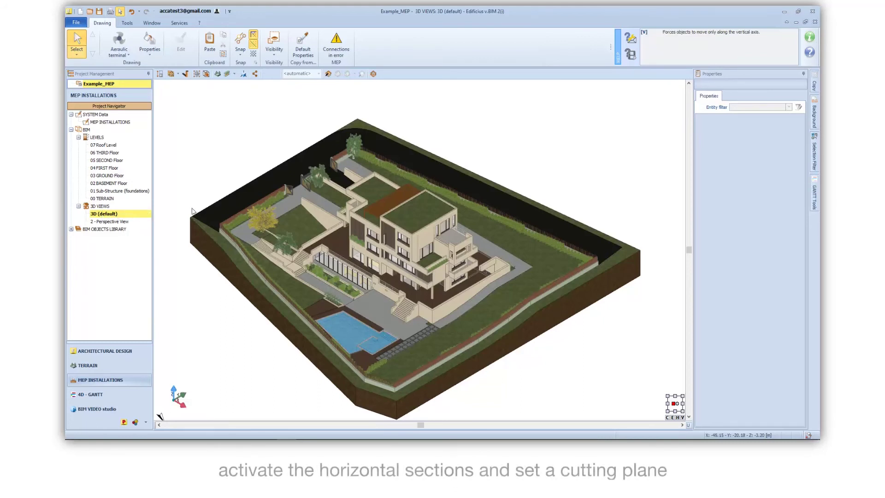
click(374, 75)
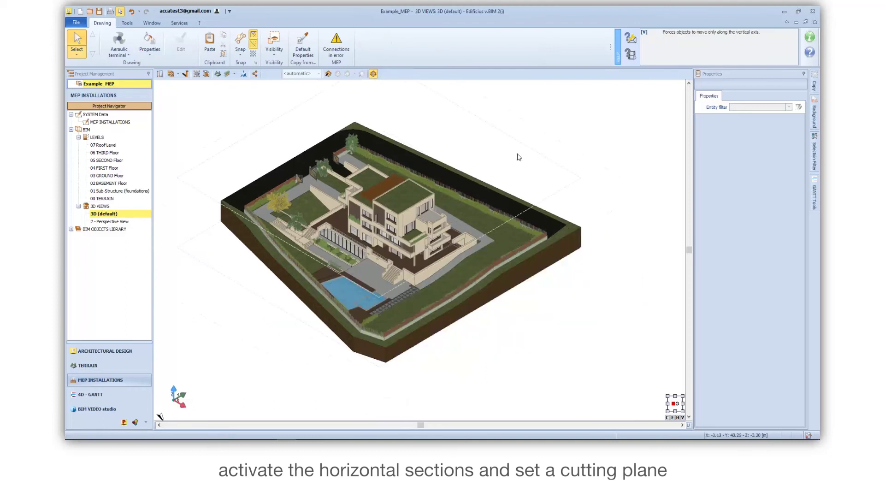
click(575, 182)
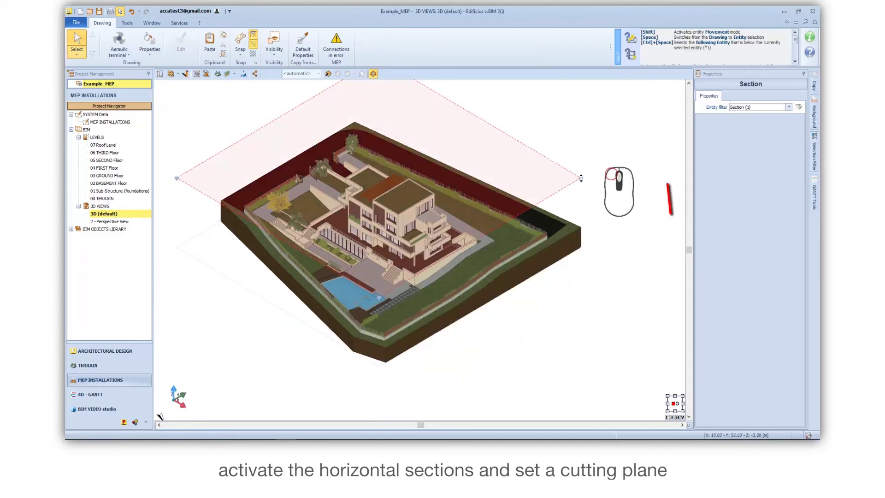
drag(581, 178, 581, 217)
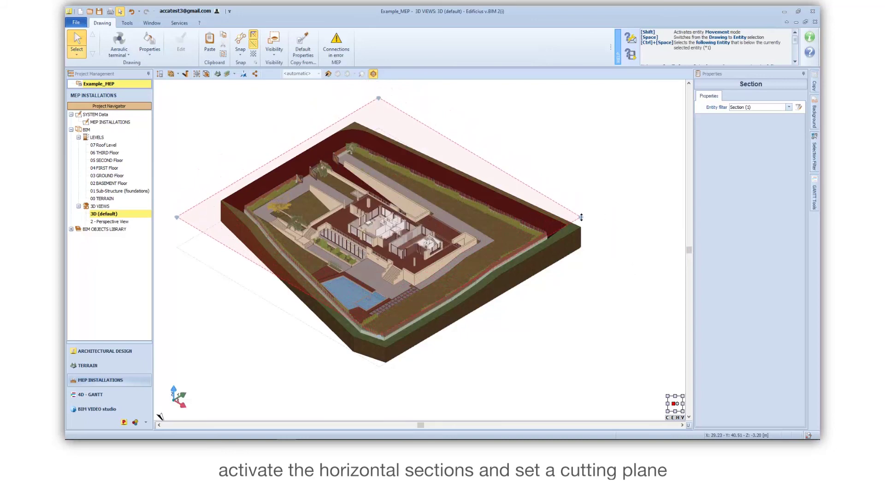
click(570, 299)
Zoom and orbit down onto the ground floor, then multi-select three high induction diffusers
scroll(365, 233, up, 2)
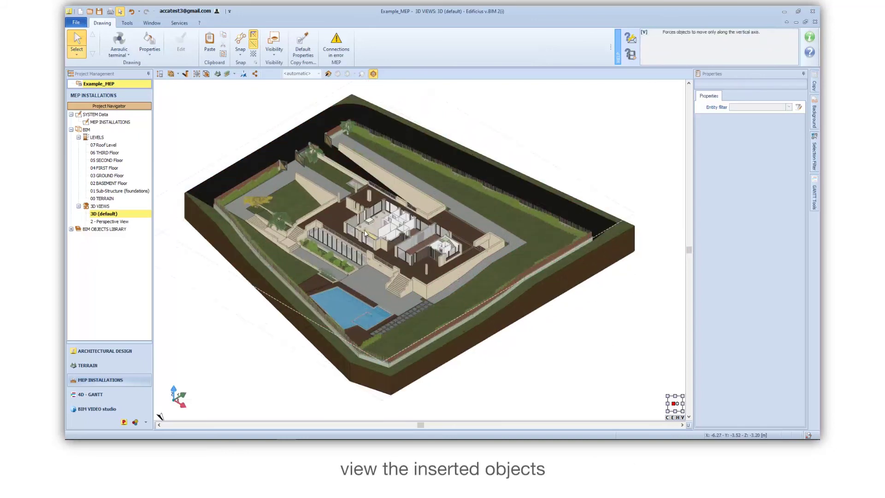
scroll(366, 233, up, 5)
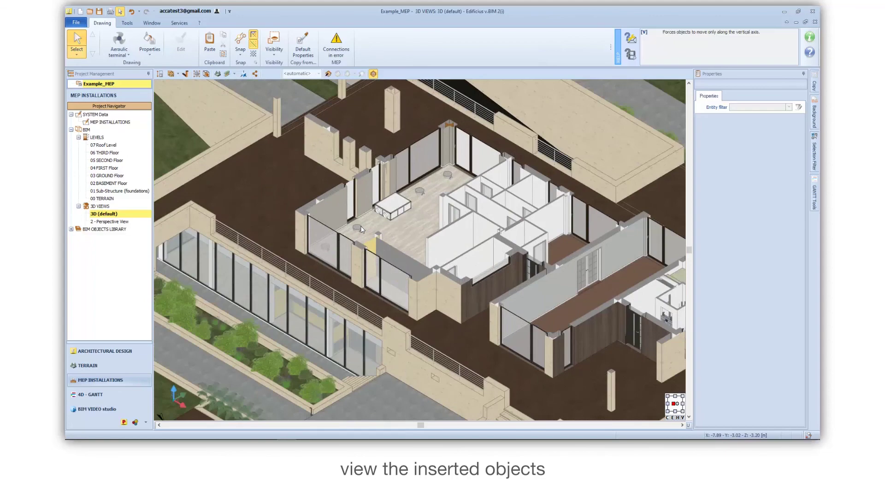
mouse_move(362, 230)
middle_down()
mouse_move(389, 231)
mouse_move(349, 225)
middle_up()
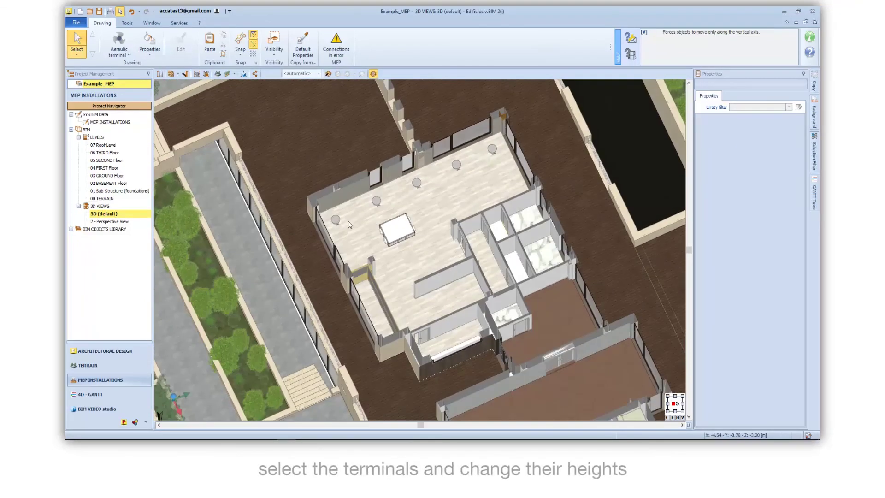
click(336, 220)
ctrl+click(377, 201)
ctrl+click(416, 182)
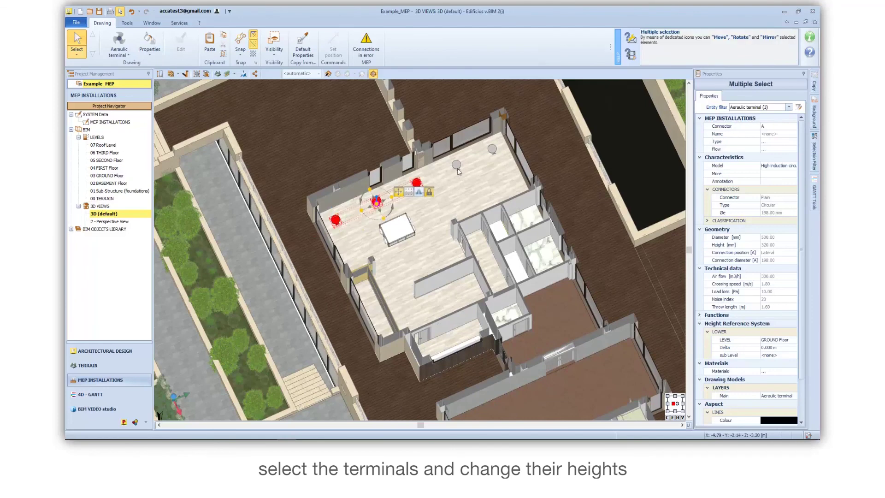